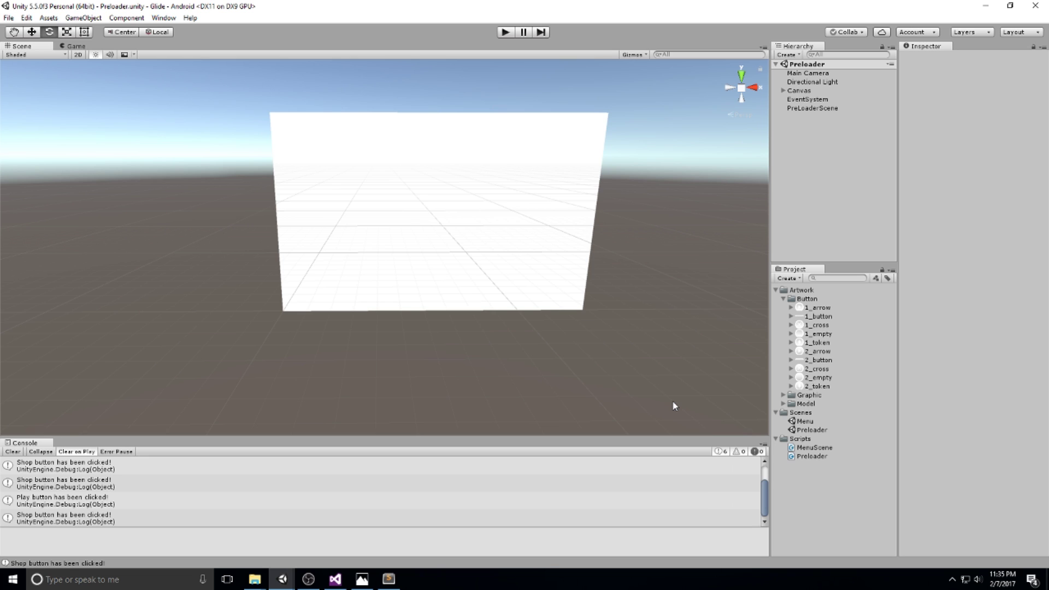
- Open the Menu scene from the Scenes folder and expand Canvas in the Hierarchy
left_click(812, 422)
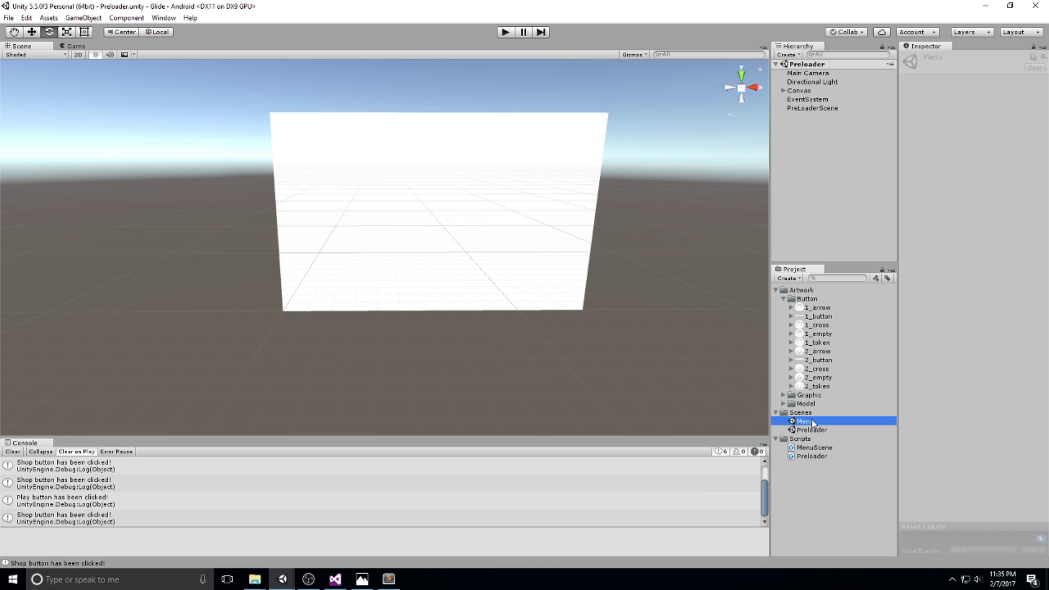
double_click(812, 422)
left_click(852, 107)
left_click(831, 158)
left_click(784, 91)
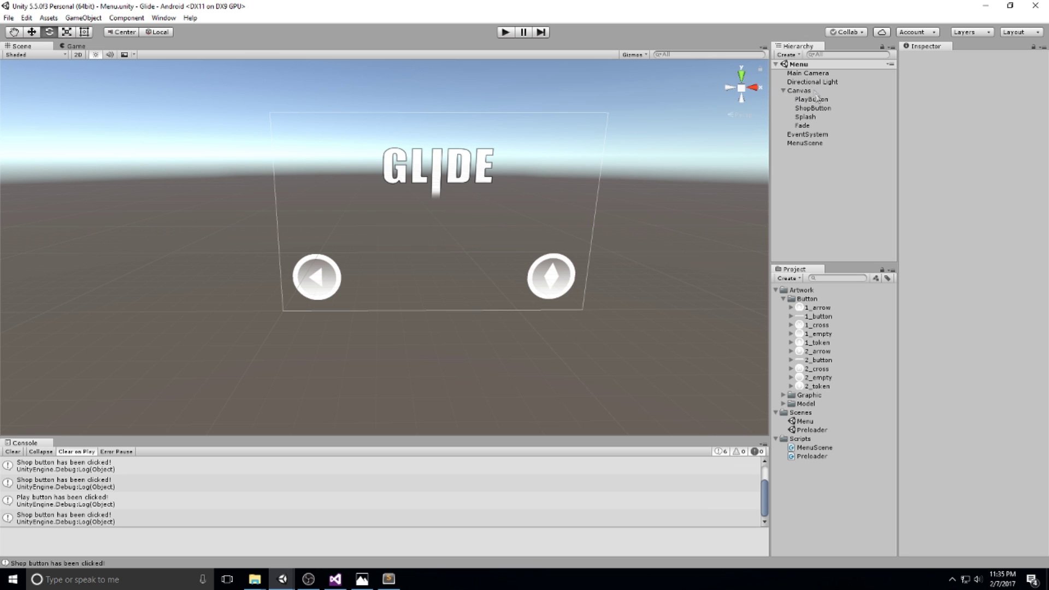
left_click(813, 91)
- Frame the GLIDE title and two round buttons in the Scene view, then select Canvas
scroll(614, 177, "down", 3)
middle_click_drag(614, 177, 498, 253)
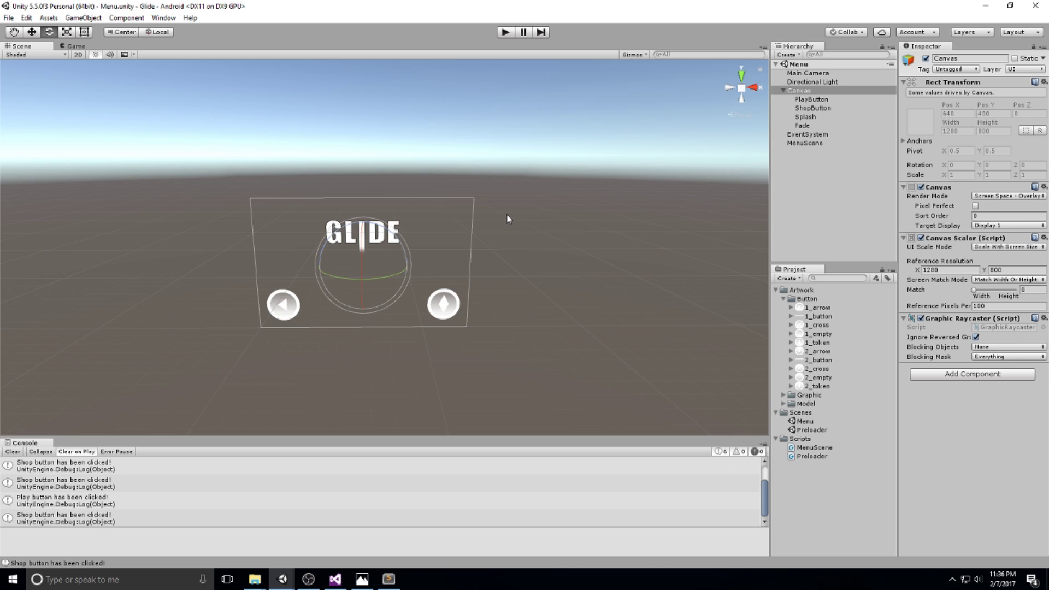
left_click_drag(475, 198, 673, 327)
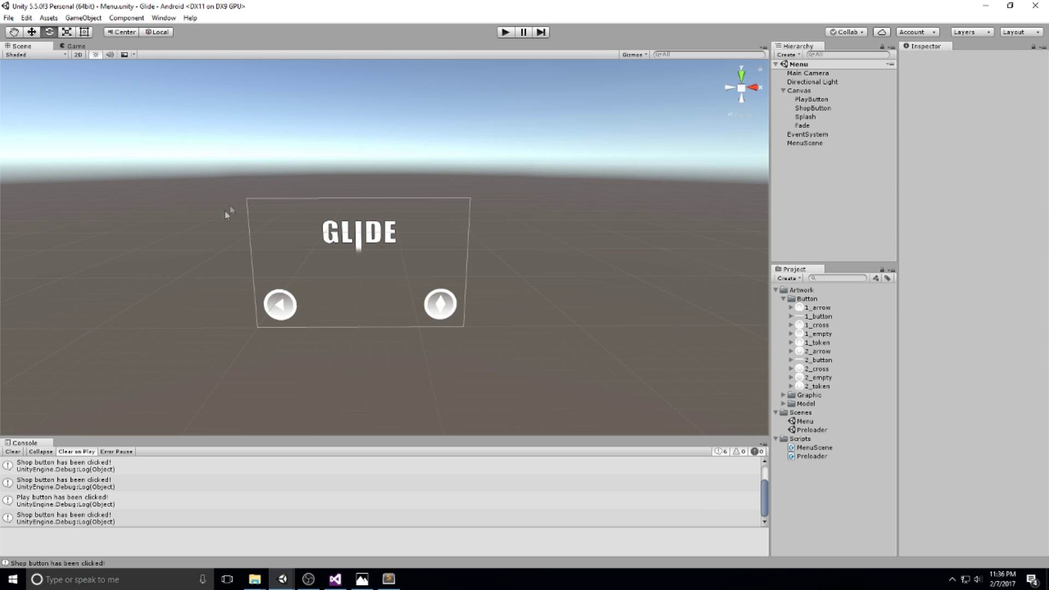
left_click_drag(241, 198, 46, 338)
left_click(810, 92)
- Create a UI Panel under Canvas and place it above PlayButton
right_click(810, 94)
mouse_move(832, 244)
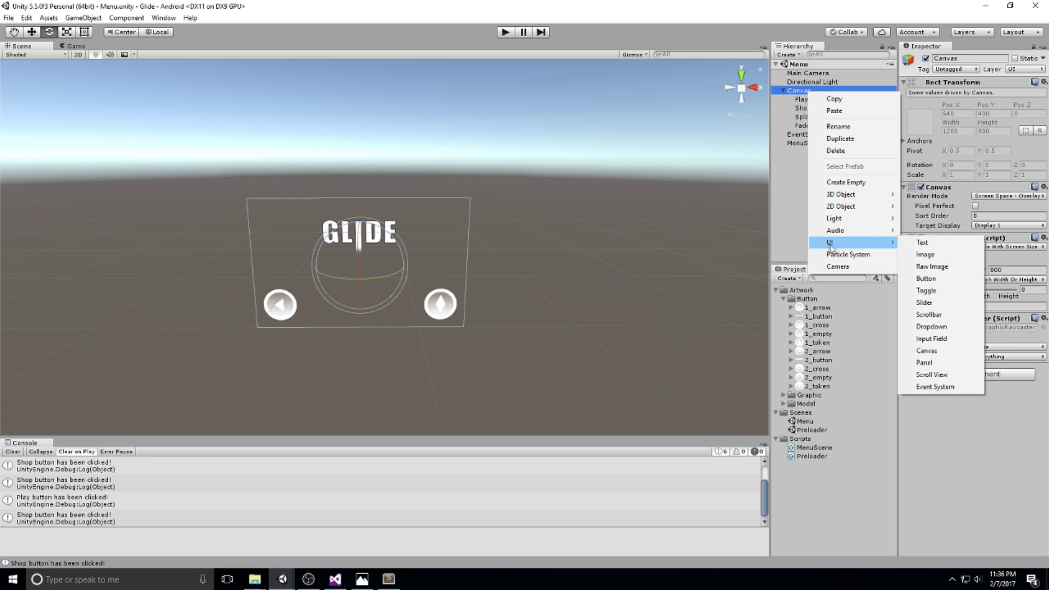
left_click(924, 362)
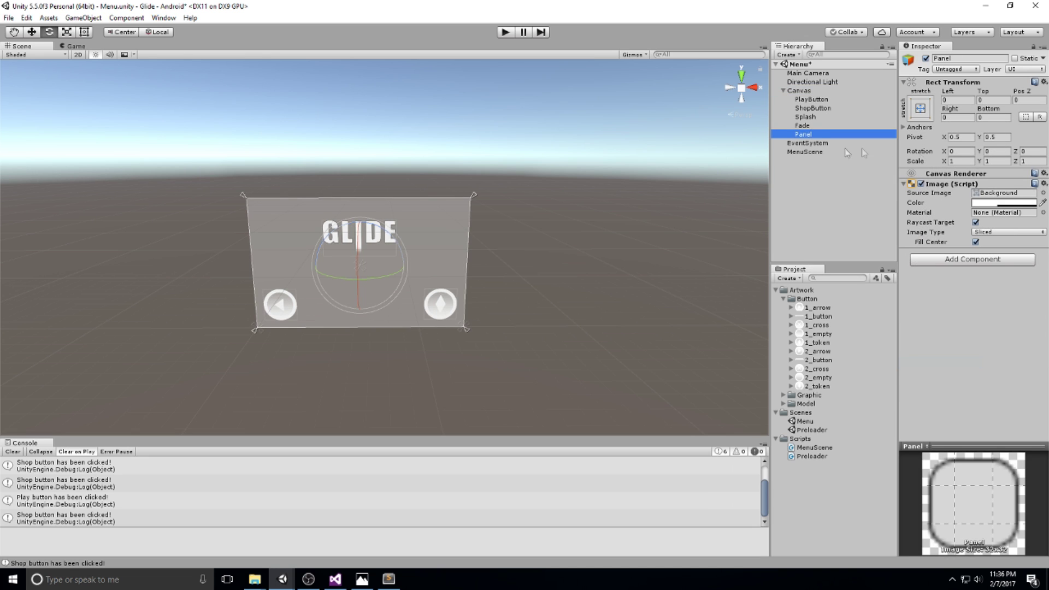
left_click_drag(814, 137, 818, 97)
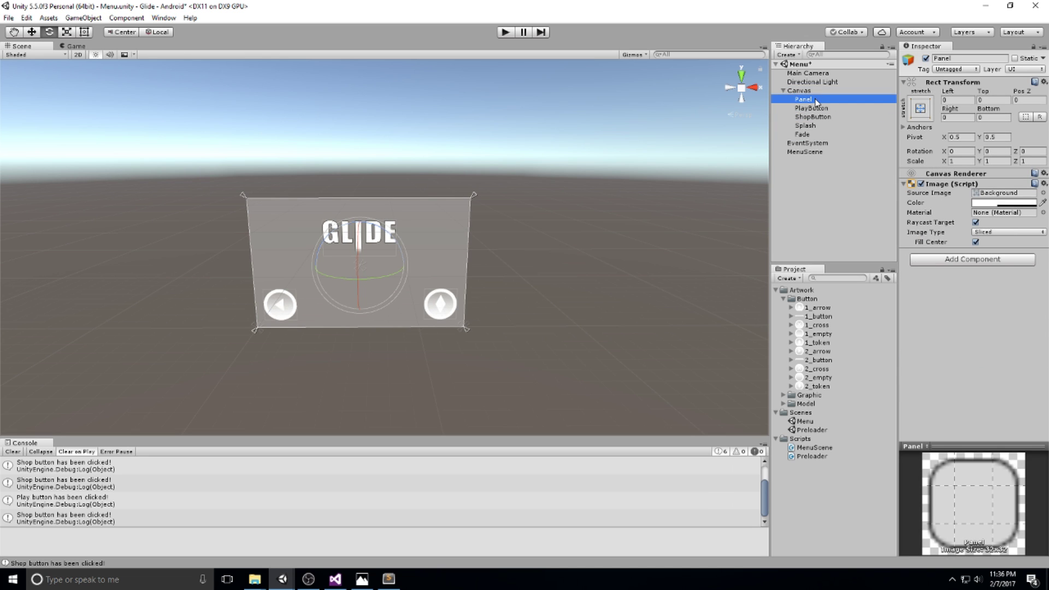
- Rename the new panel MainMenu and check its full-stretch anchor preset
left_click(820, 99)
type("Main")
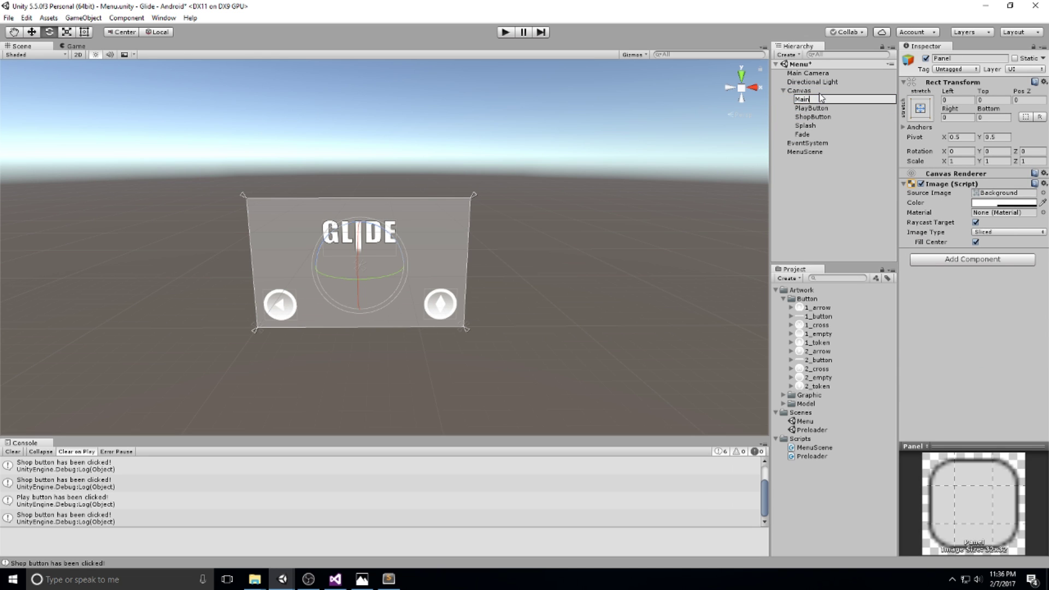
type("Menu")
key("Return")
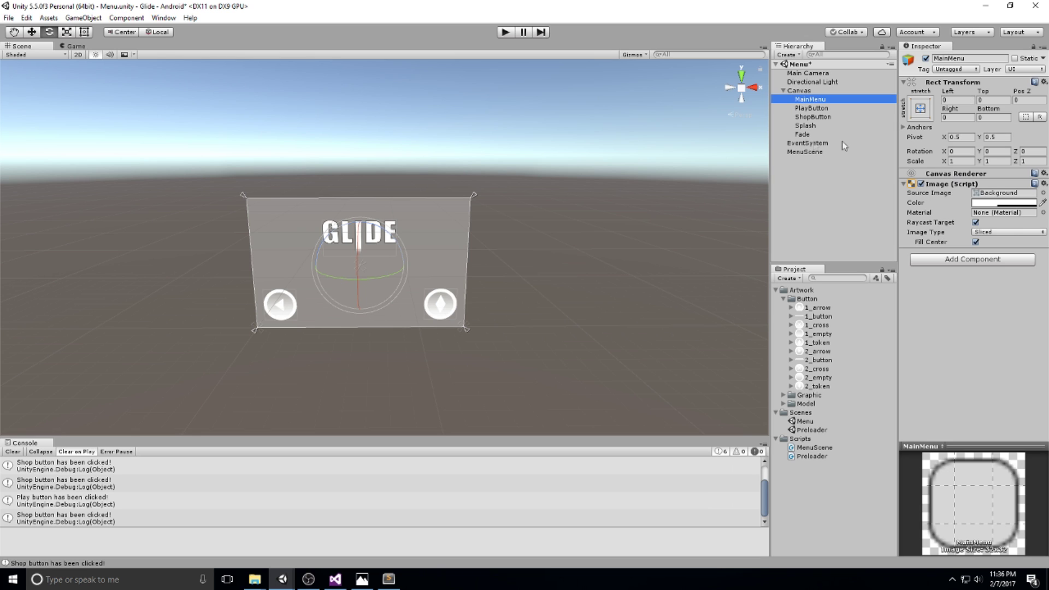
left_click(921, 110)
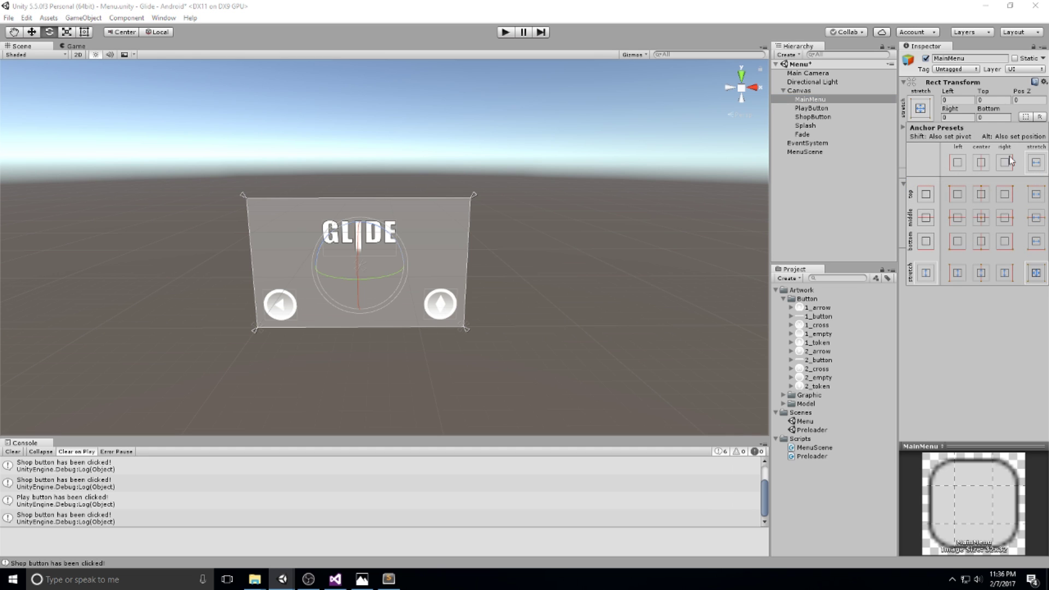
left_click(957, 336)
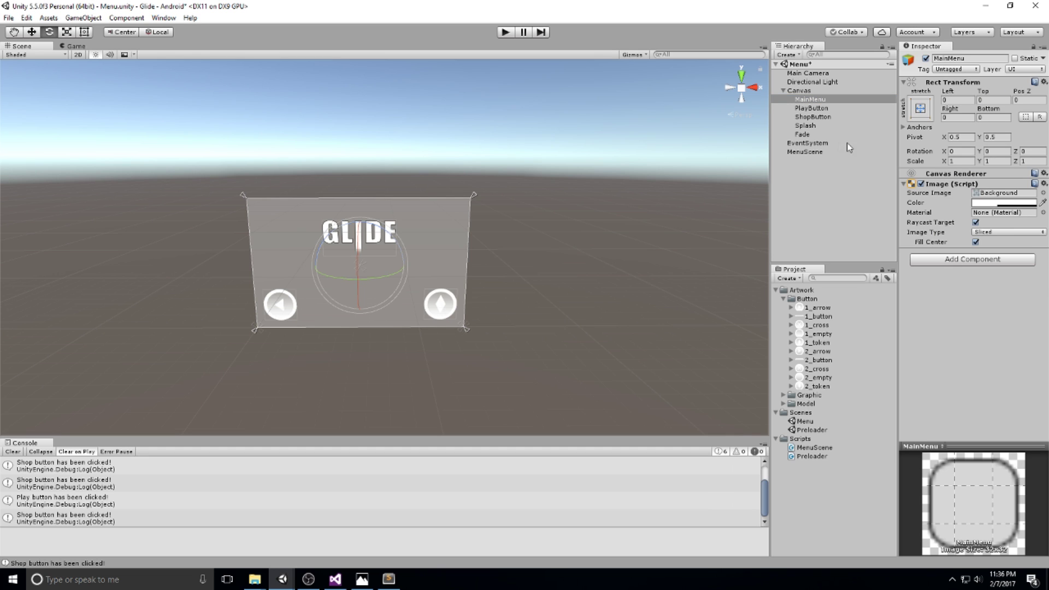
left_click(813, 109)
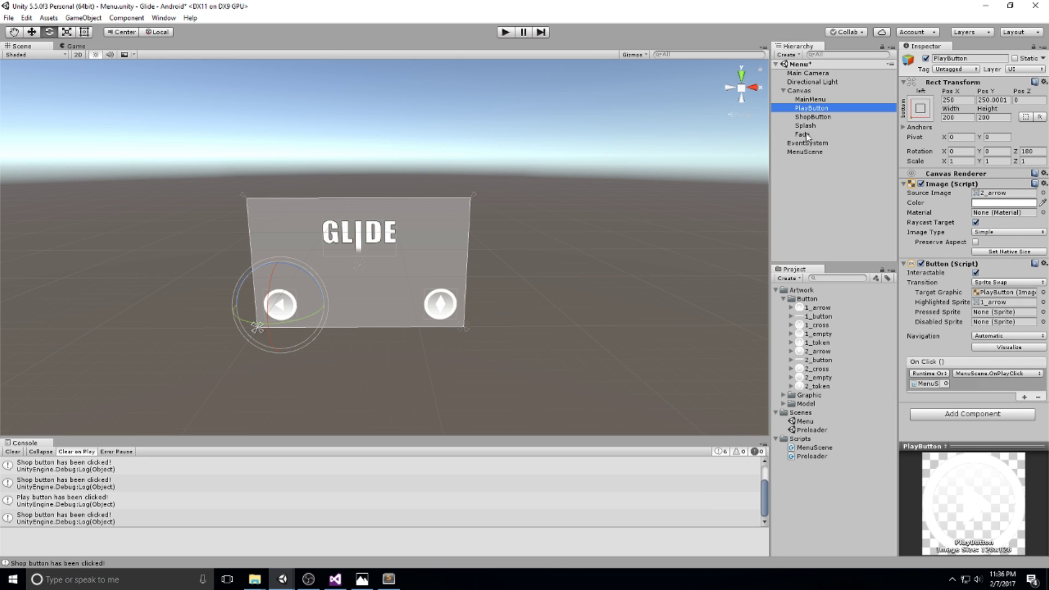
- Move PlayButton, ShopButton and Splash into MainMenu, confirm they hide with it, and save
left_click(812, 126, "shift")
left_click_drag(815, 110, 824, 104)
left_click(811, 99)
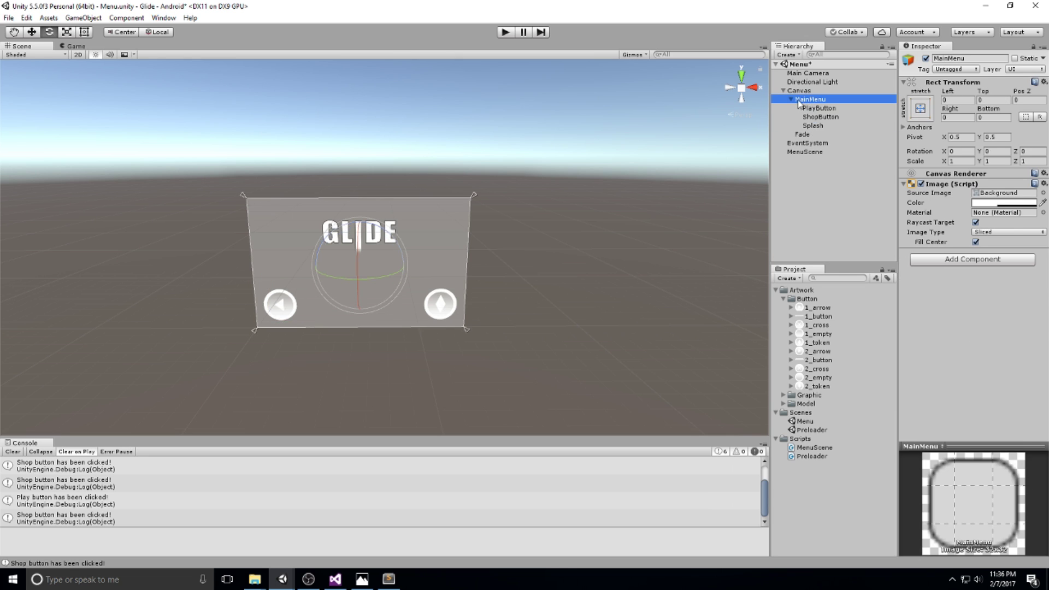
left_click(926, 58)
left_click(926, 59)
left_click(926, 58)
left_click(926, 58)
key("ctrl+s")
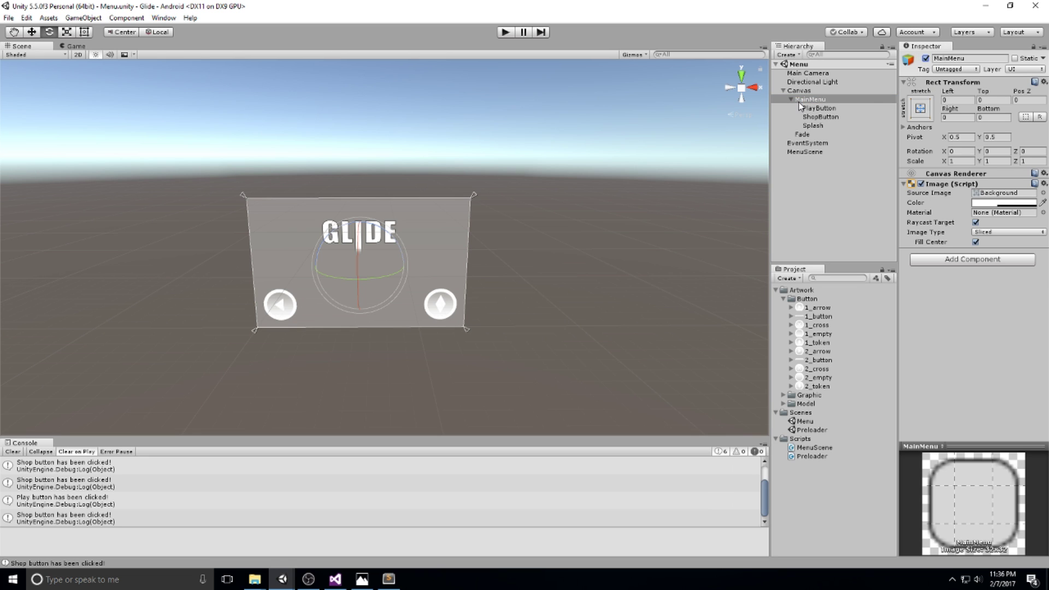
- Disable MainMenu's Image component, save, and duplicate MainMenu
left_click(921, 185)
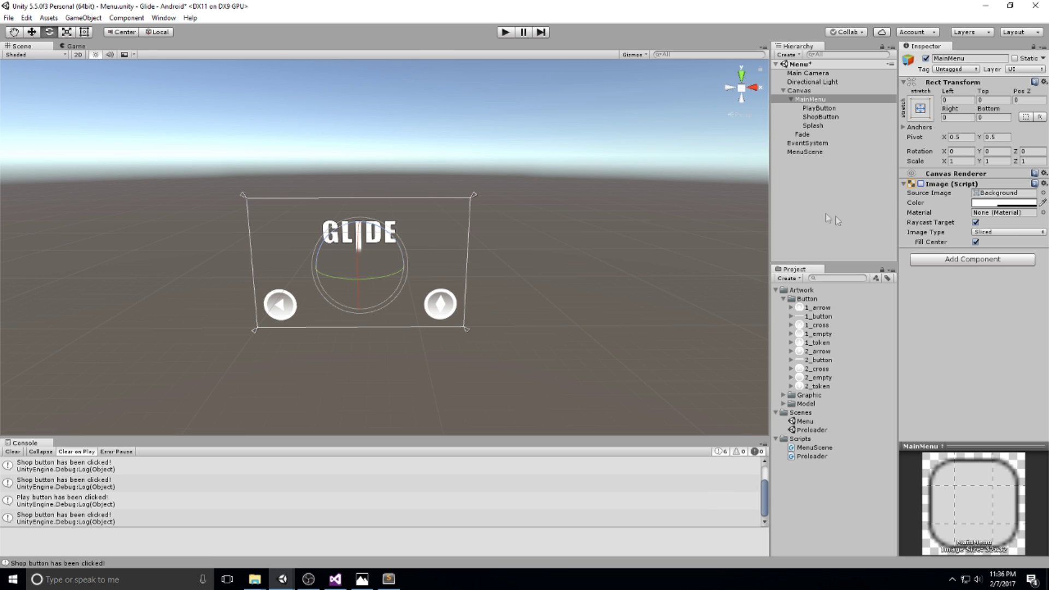
left_click(861, 103)
key("ctrl+s")
left_click(793, 99)
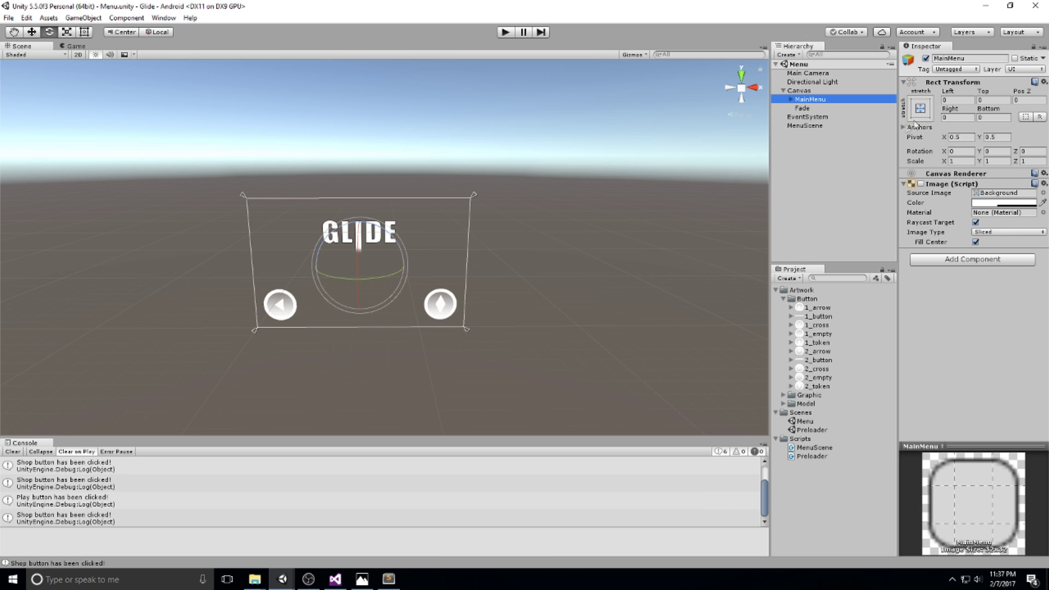
key("ctrl+d")
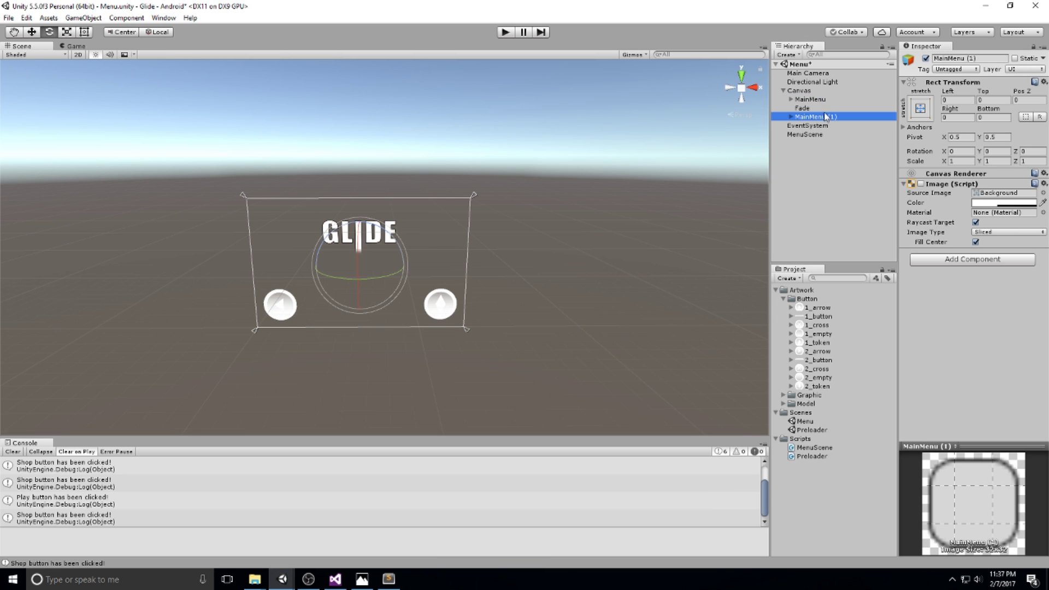
- Rename the duplicate panel to ShopMenu
left_click(815, 109)
type("ShopMenu")
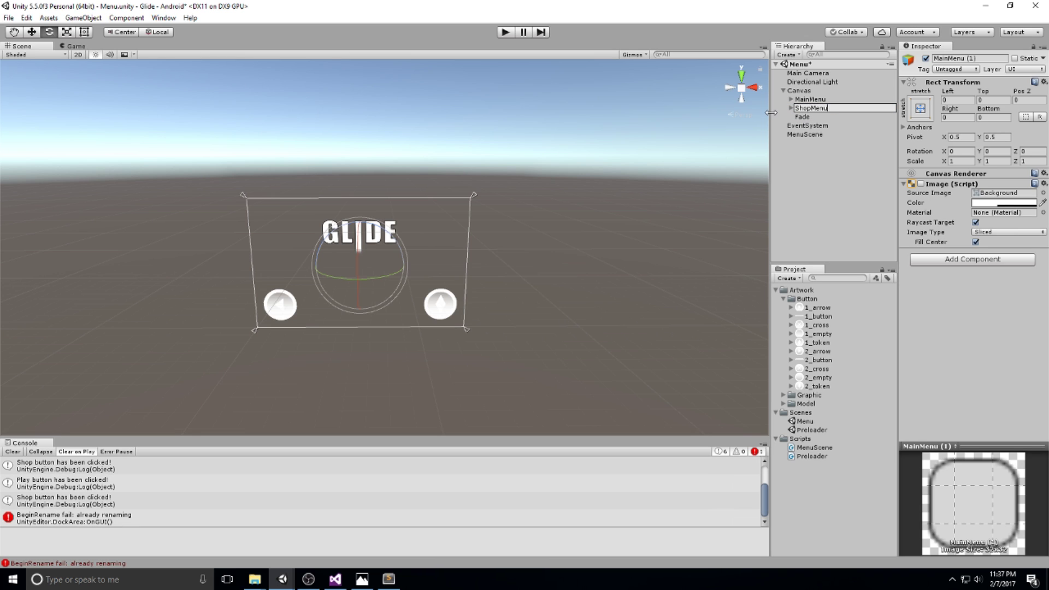
key("Return")
key("Right")
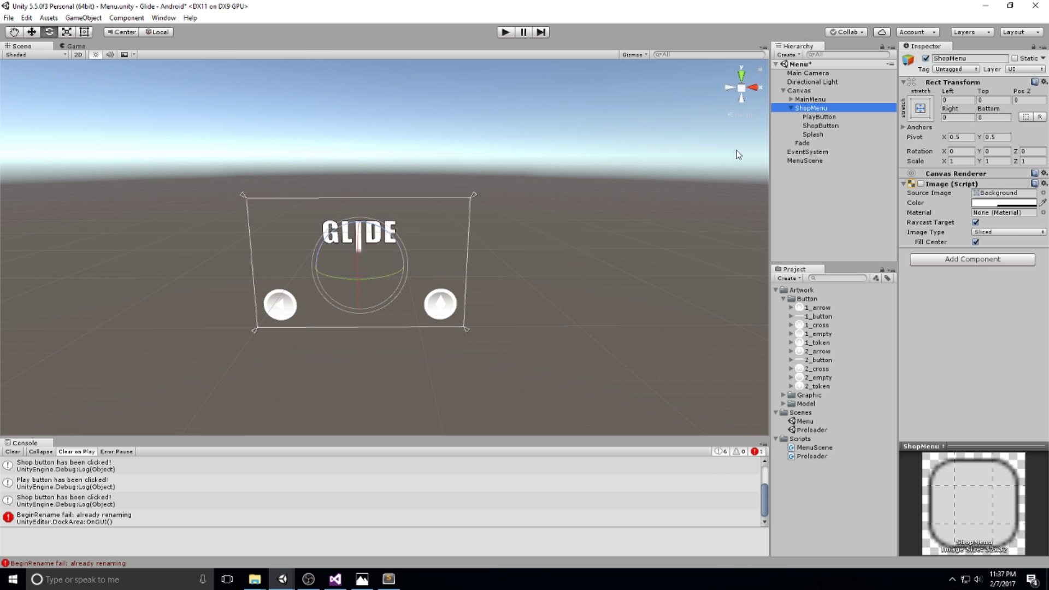
- Offset ShopMenu with Left 1280 and Right -1280 beside MainMenu, then save
key("w")
left_click(420, 277)
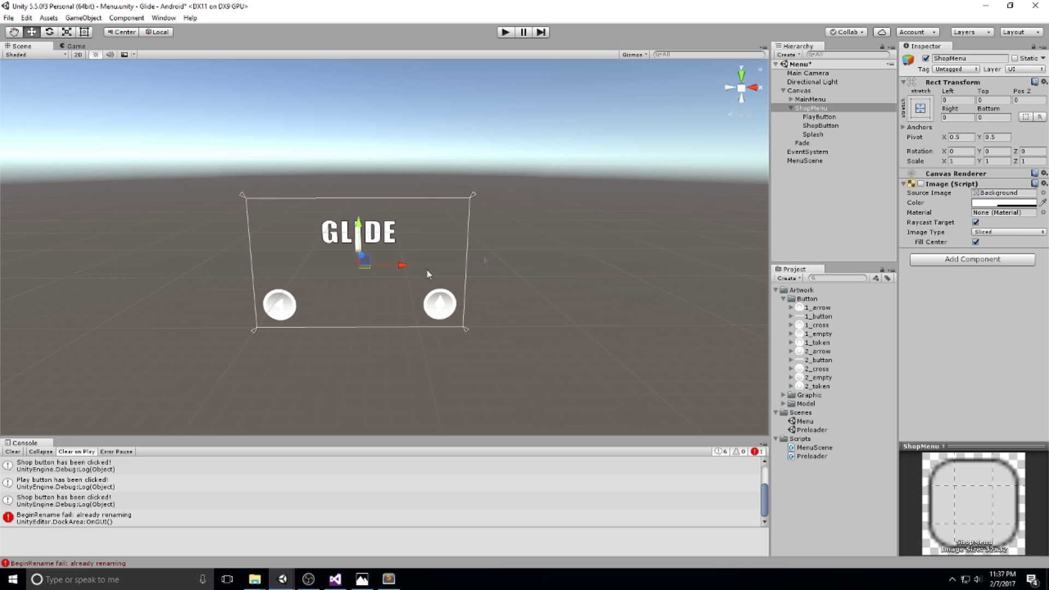
left_click(952, 100)
type("1280")
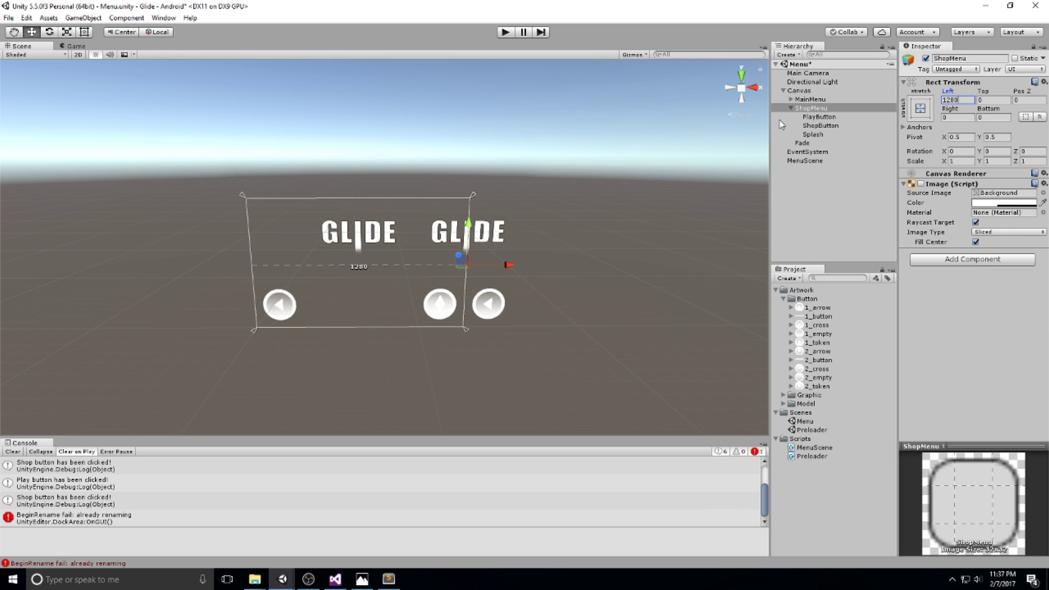
left_click(959, 118)
type("-1280")
middle_click_drag(611, 247, 477, 276)
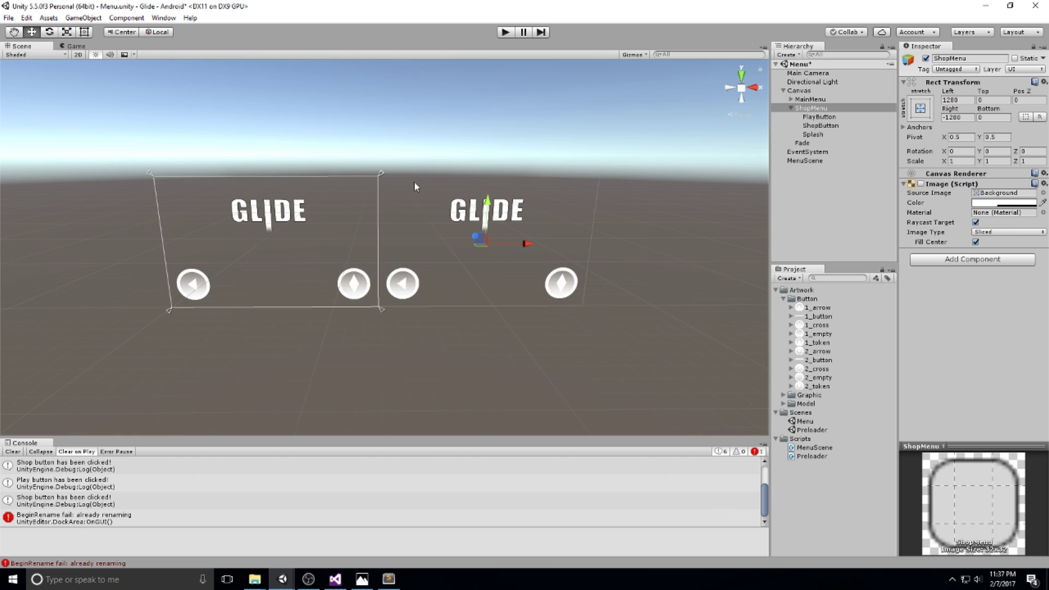
middle_click_drag(415, 182, 401, 184)
key("ctrl+s")
left_click(792, 108)
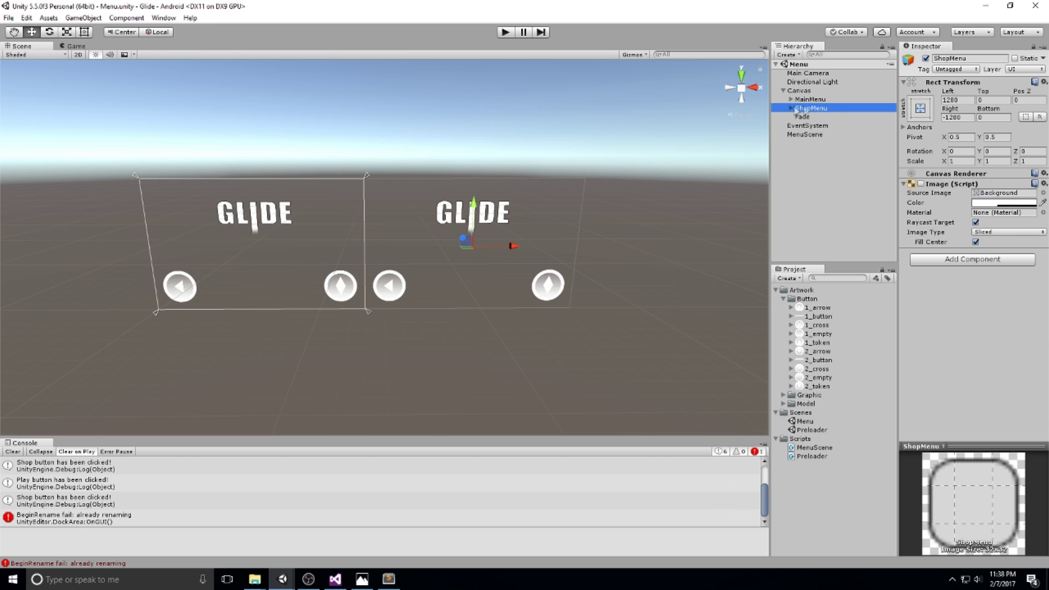
- Delete ShopMenu's copies of PlayButton, ShopButton and Splash
left_click(809, 99)
left_click(797, 109)
scroll(586, 192, "up", 1)
left_click(792, 108)
left_click(812, 117)
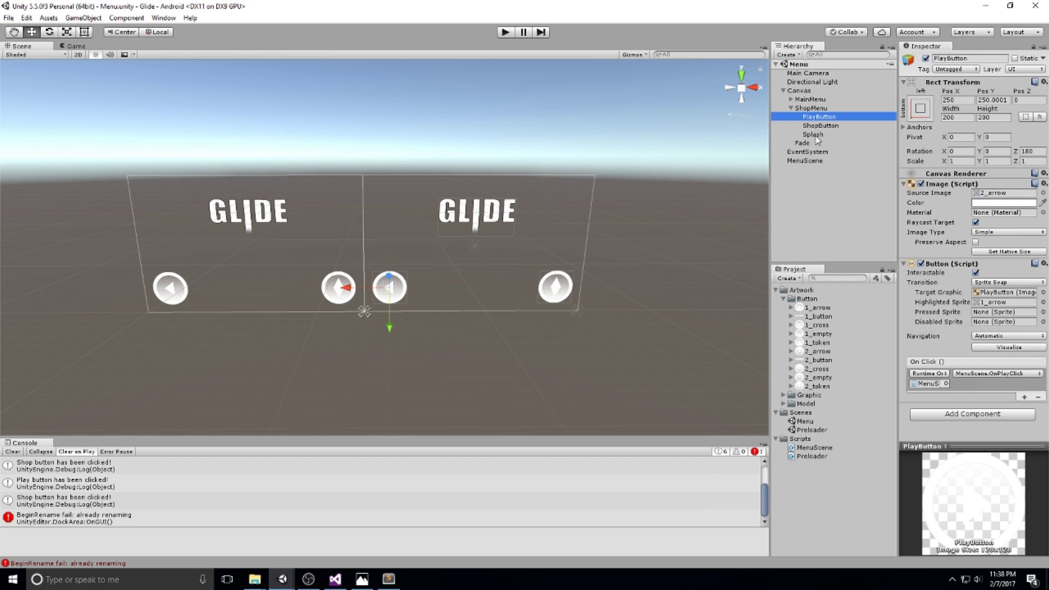
left_click(822, 135, "shift")
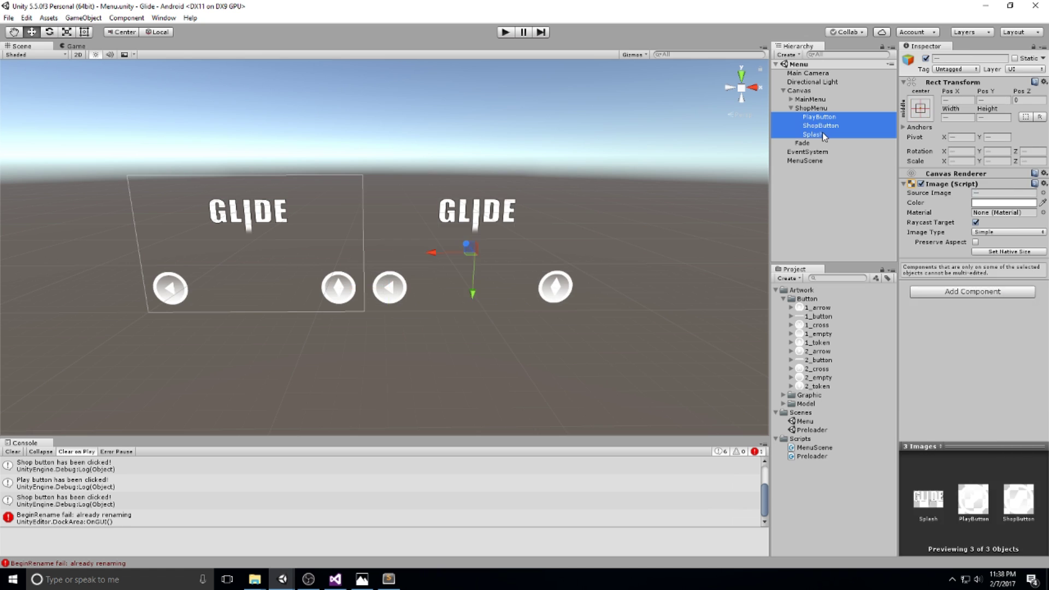
key("Delete")
- Turn ShopMenu's background Image back on
middle_click_drag(698, 178, 668, 164)
left_click(811, 108)
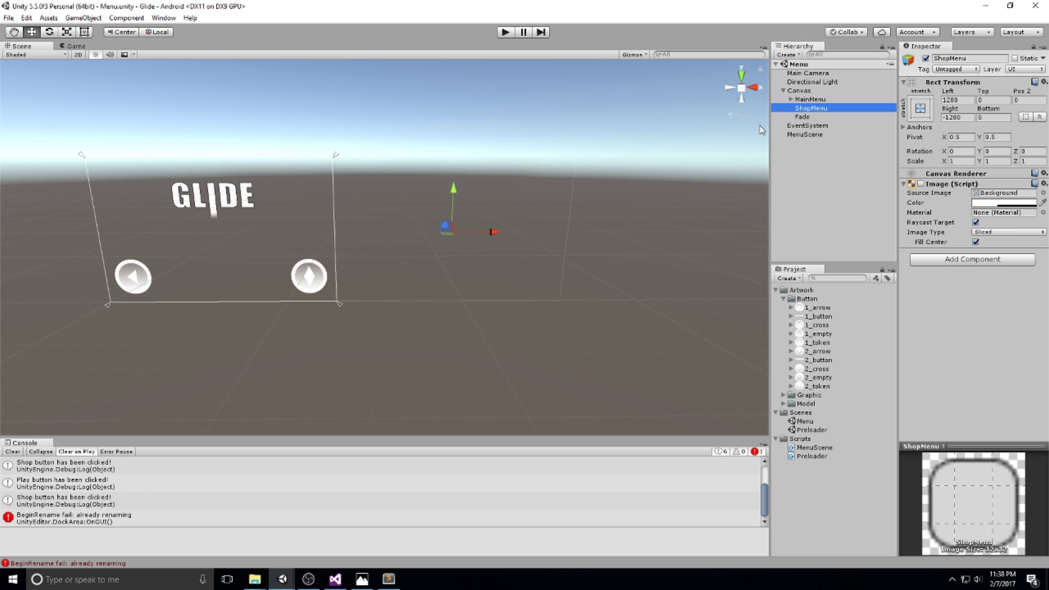
left_click(921, 184)
- Add a UI Panel named ColorPanel inside ShopMenu
scroll(550, 215, "up", 2)
left_click_drag(554, 202, 548, 201)
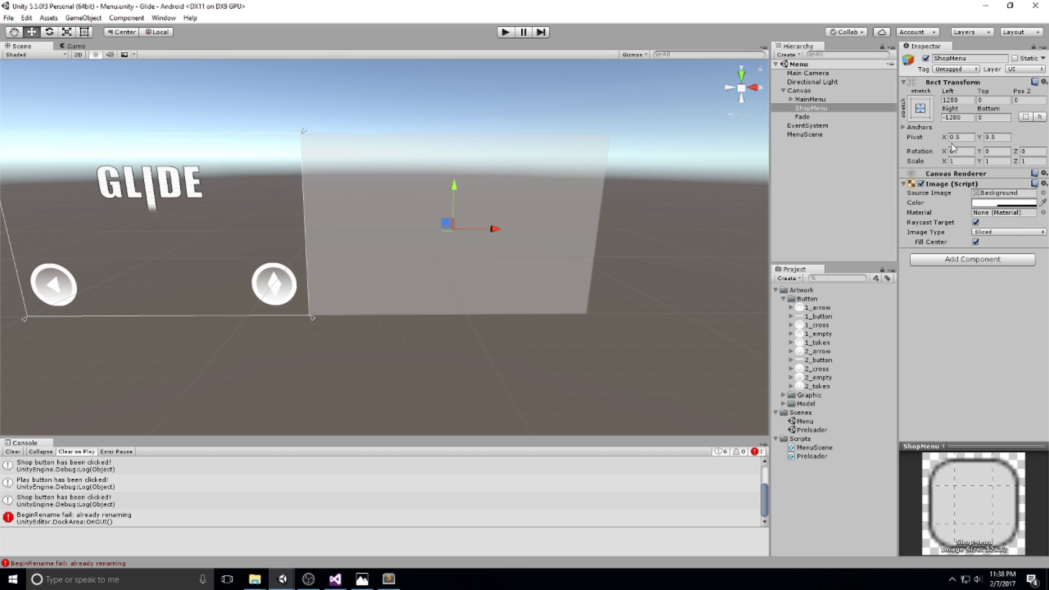
right_click(814, 109)
mouse_move(836, 258)
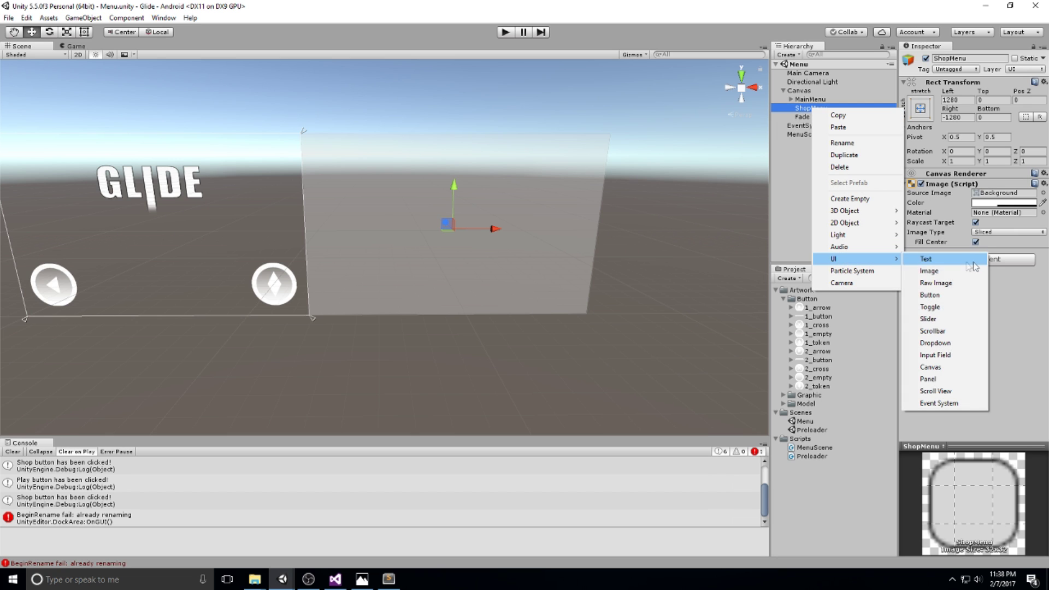
left_click(929, 379)
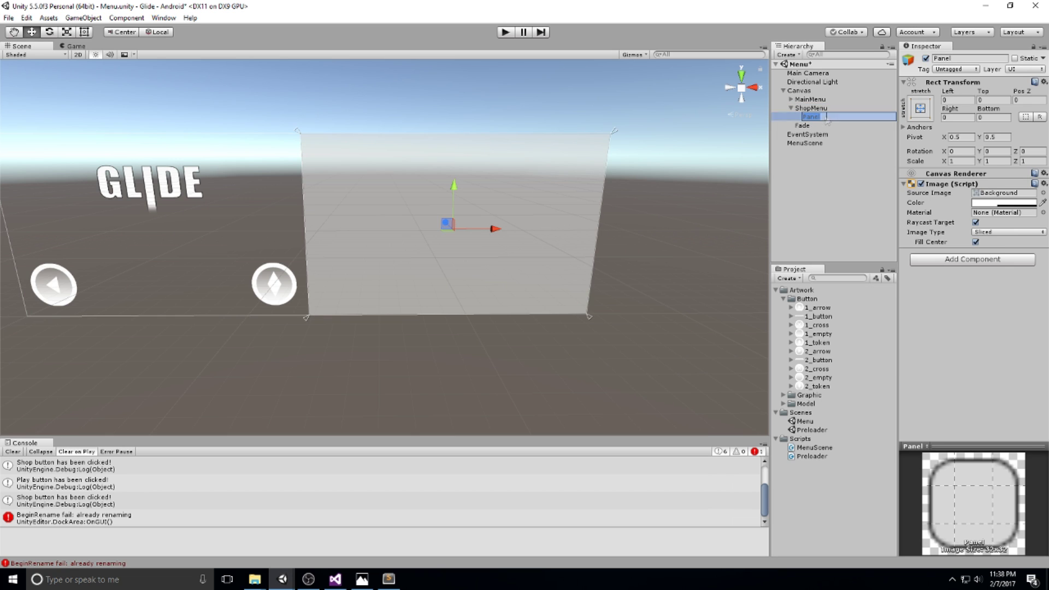
type("ColorPanel")
key("Return")
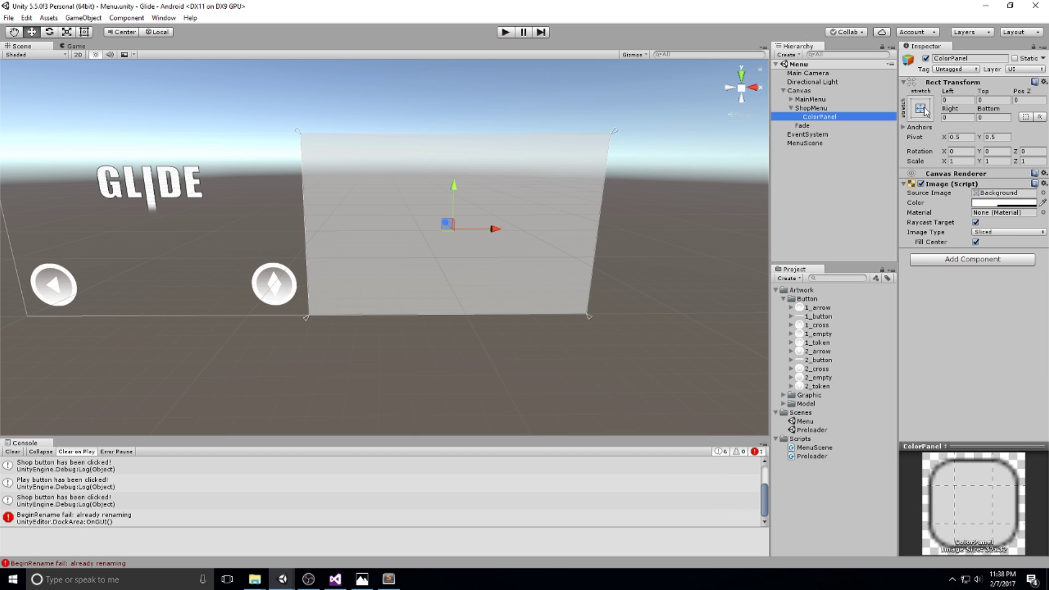
- Anchor ColorPanel to the right with pivot and halve its width to 640
left_click(921, 108)
left_click(1006, 218)
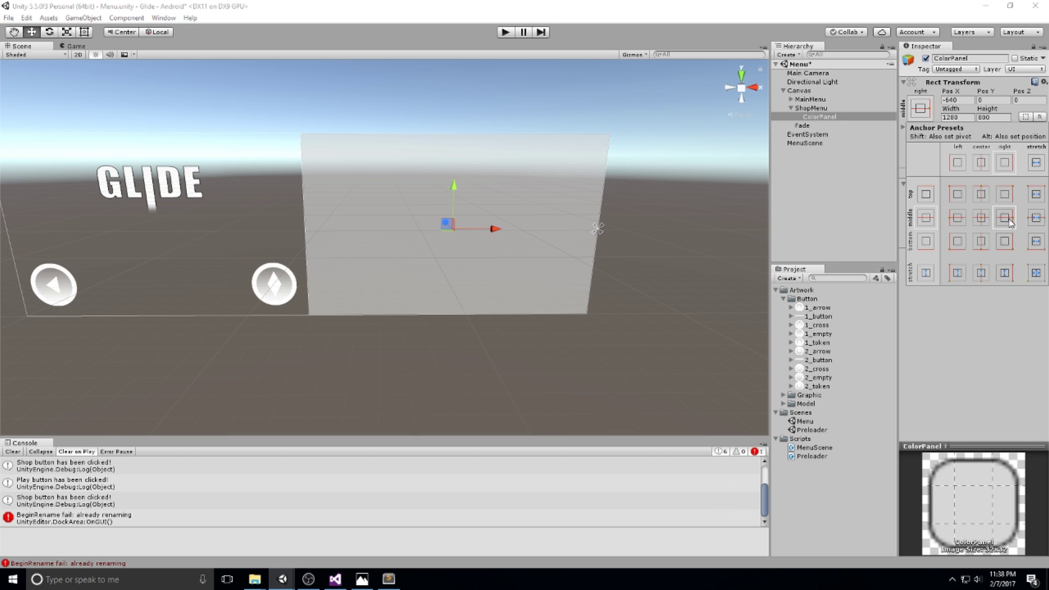
key("shift")
left_click(1009, 220, "alt+shift")
left_click(965, 115)
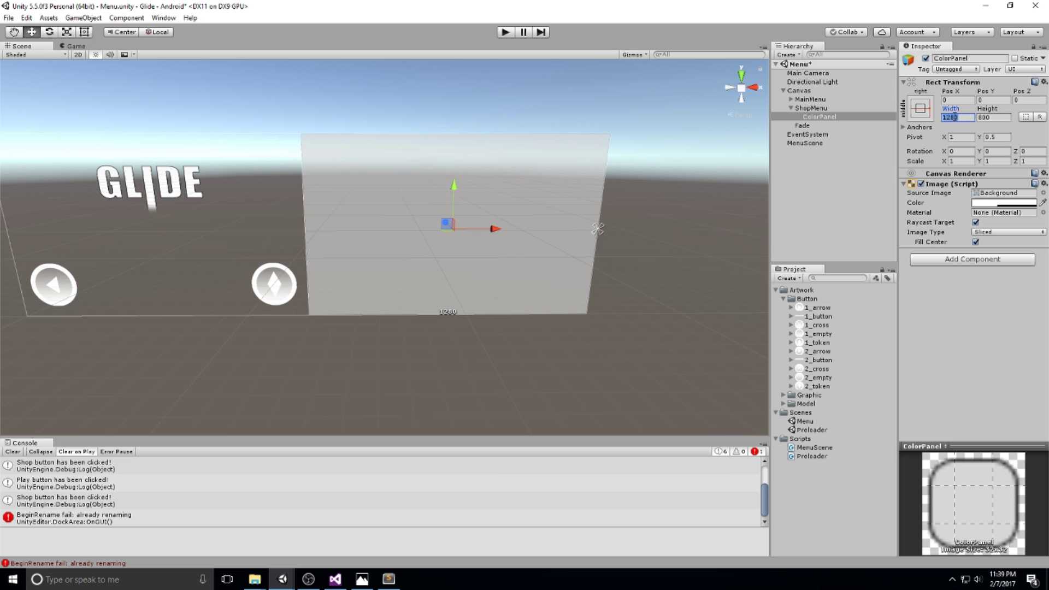
key("Right")
type("/2")
key("Return")
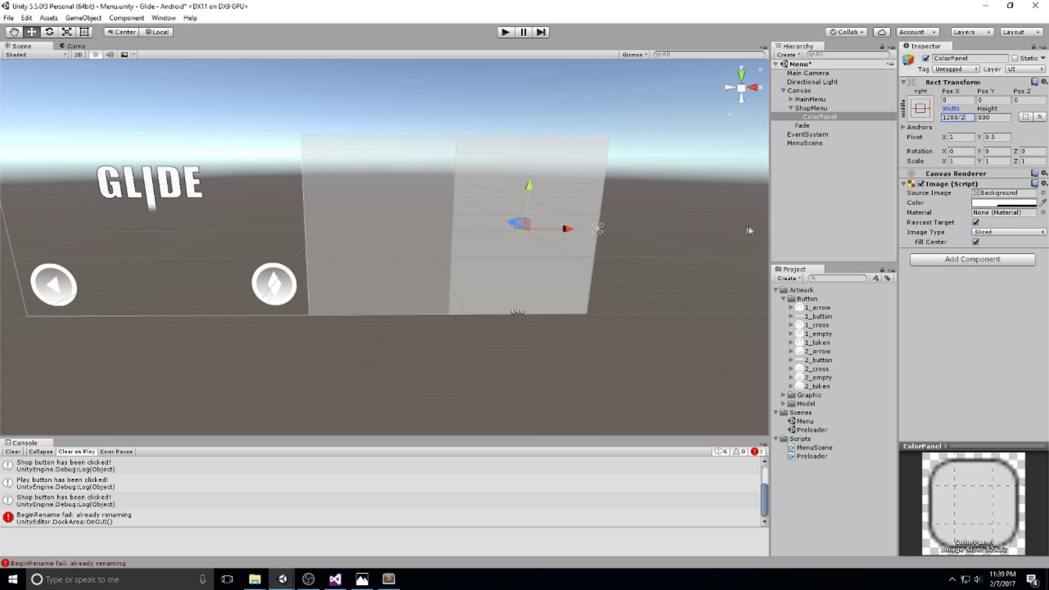
- Halve ColorPanel's height to 400 and save the scene
scroll(526, 134, "up", 3)
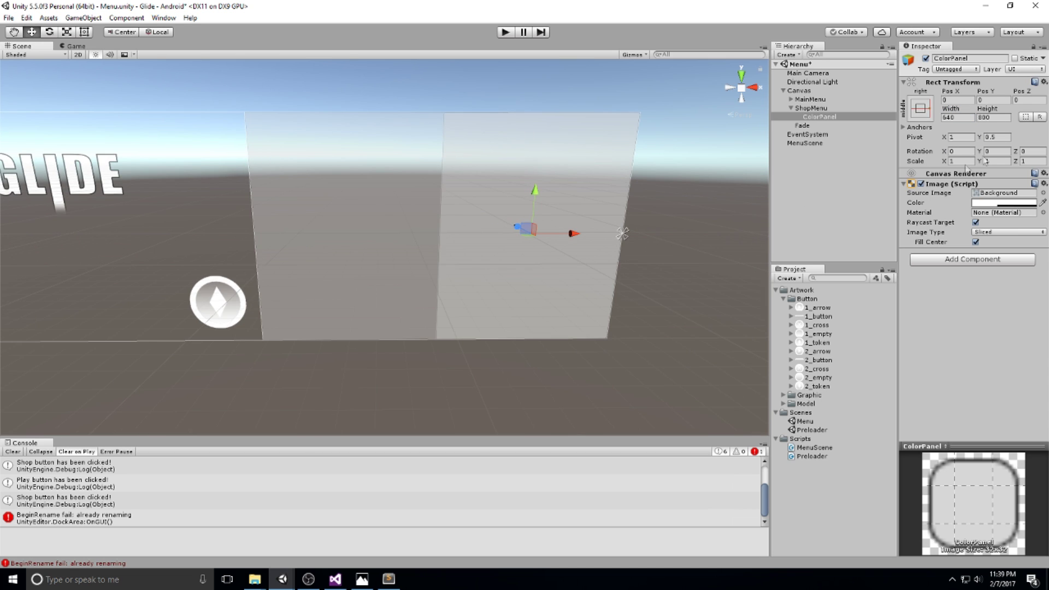
left_click(996, 118)
type("/2")
key("ctrl+s")
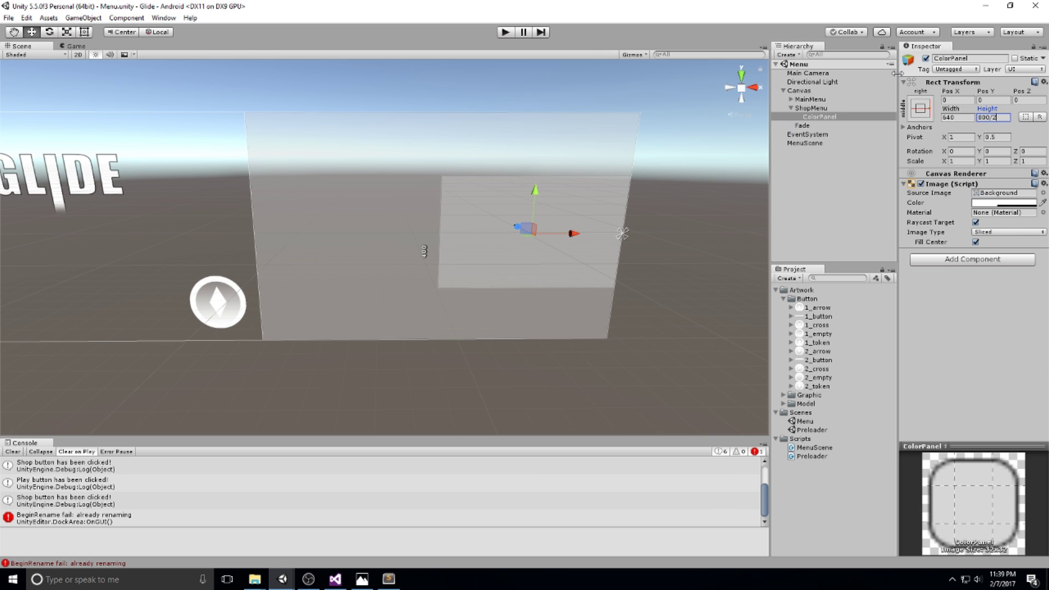
left_click(927, 114)
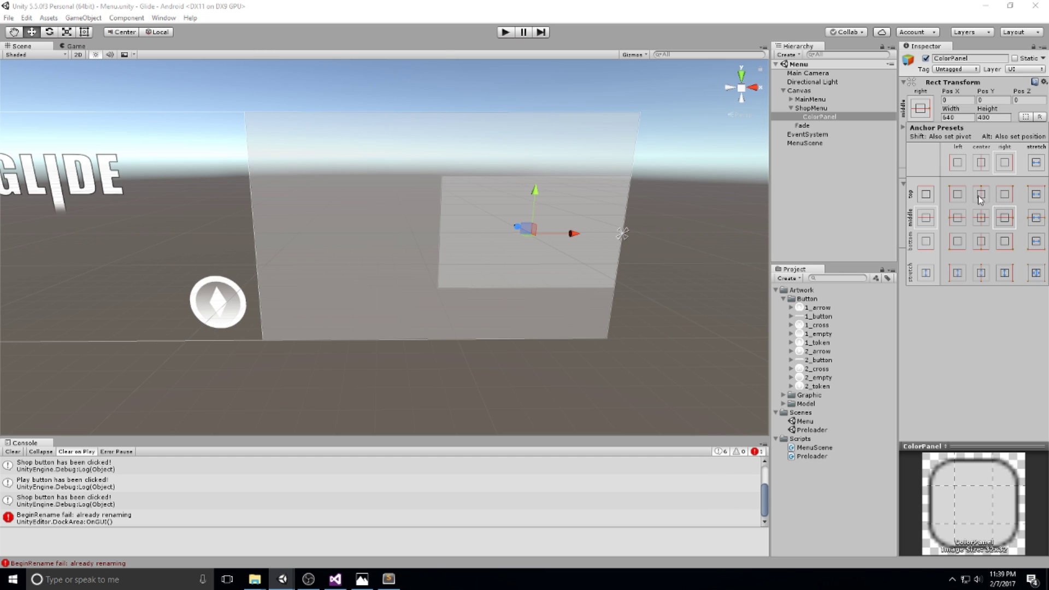
- Anchor ColorPanel to the top-right corner with Pos Y 0 and save
left_click(1009, 196, "shift")
left_click(1004, 101)
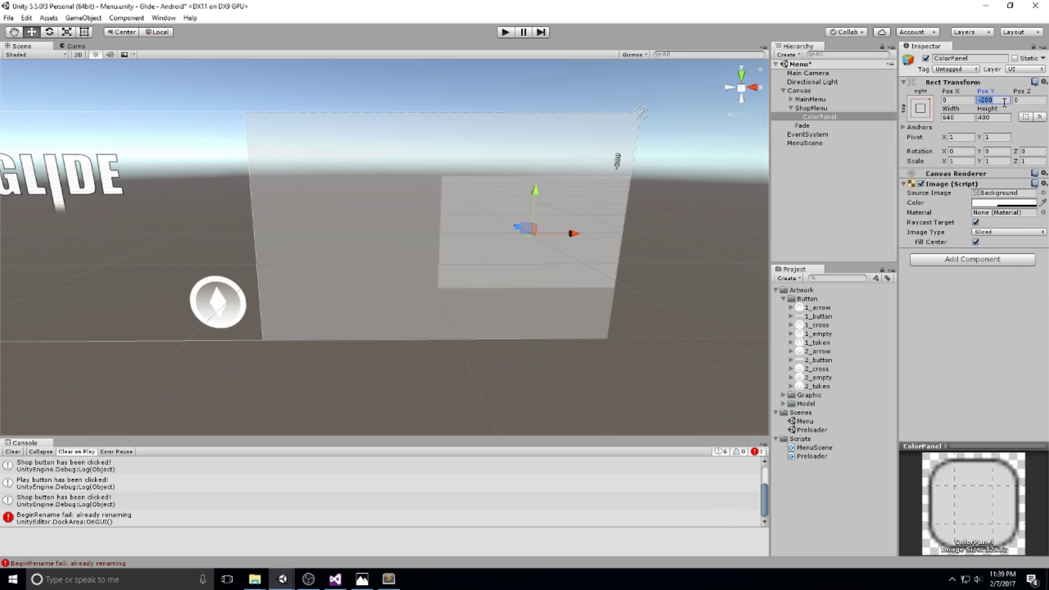
type("0")
key("Return")
key("ctrl+s")
key("f")
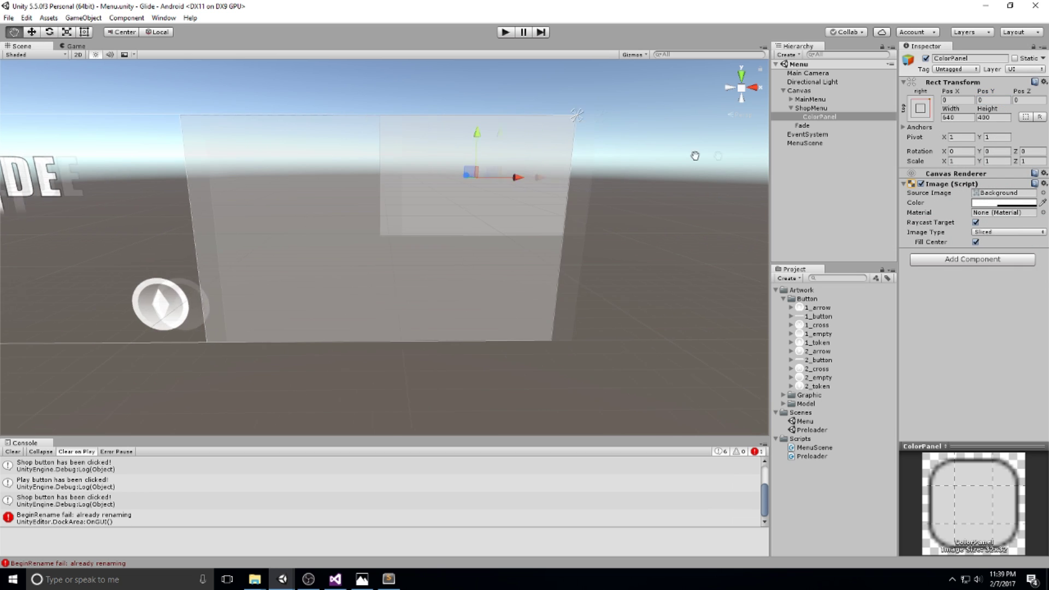
left_click(837, 117)
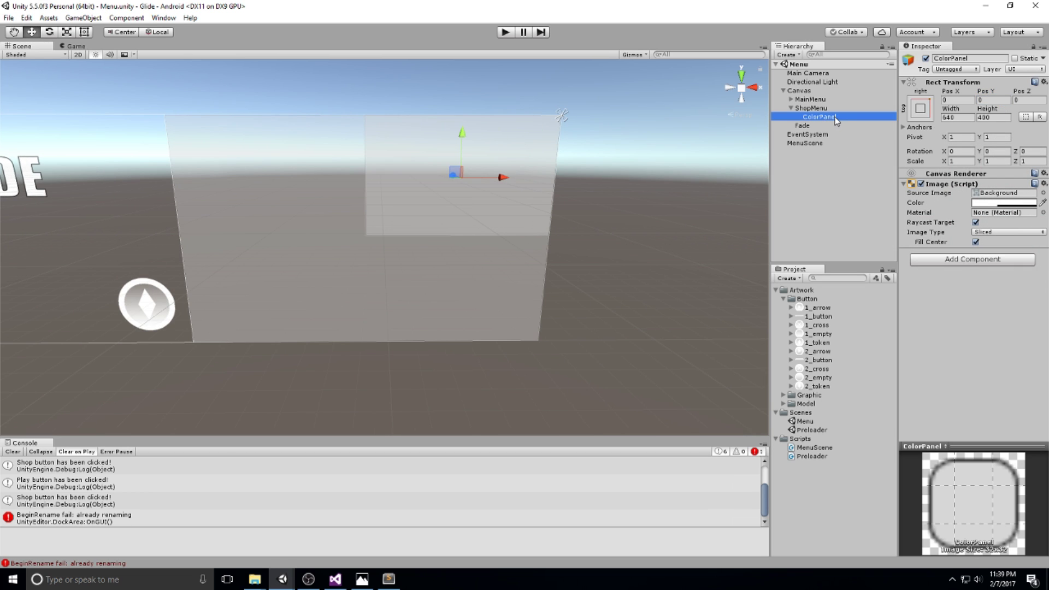
- Duplicate ColorPanel and rename the copy TrailPanel
key("ctrl+d")
key("F2")
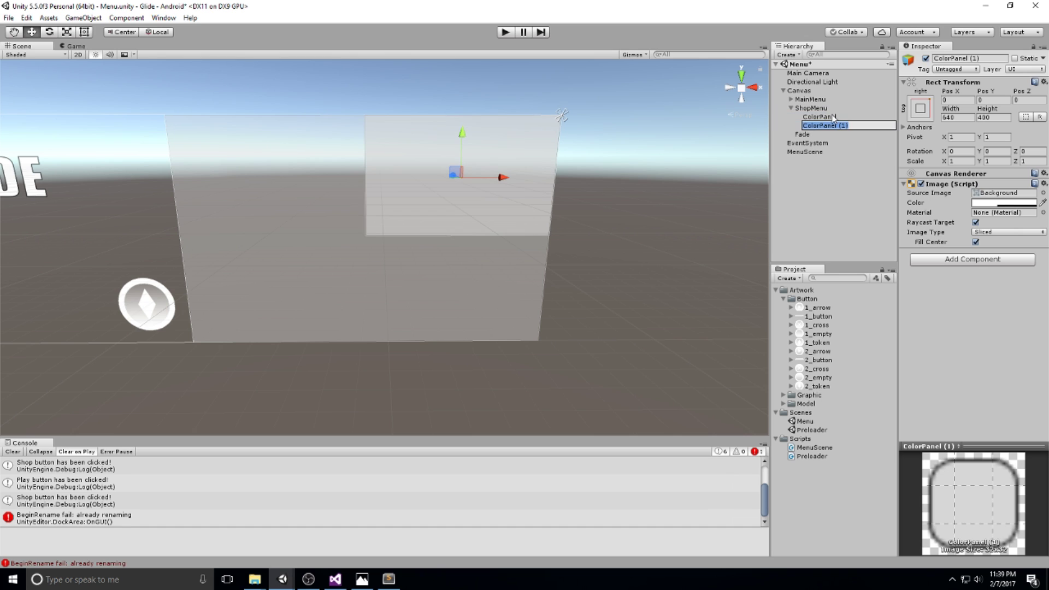
type("TrailPanel")
key("Return")
- Anchor TrailPanel to the bottom-right corner with Pos Y 0
left_click(921, 108)
left_click(1005, 241, "shift")
left_click(1001, 99)
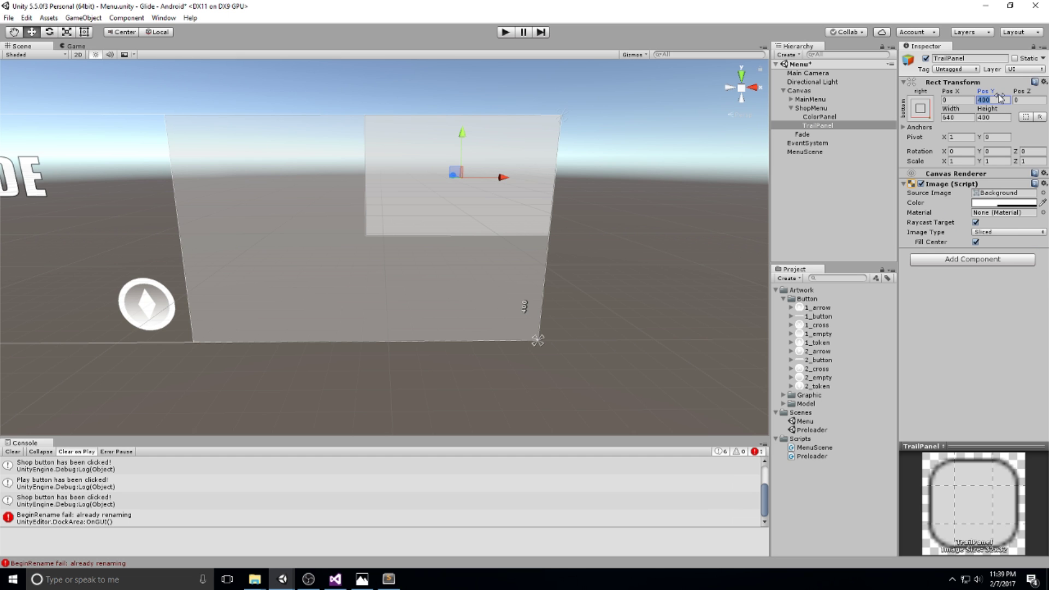
type("0")
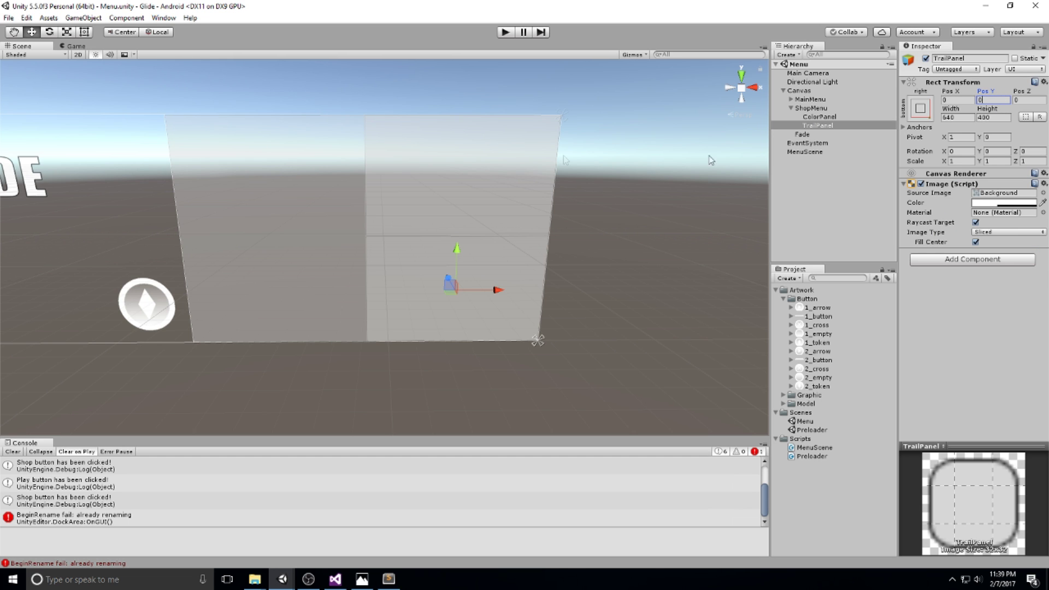
scroll(580, 211, "down", 3)
left_click(581, 211)
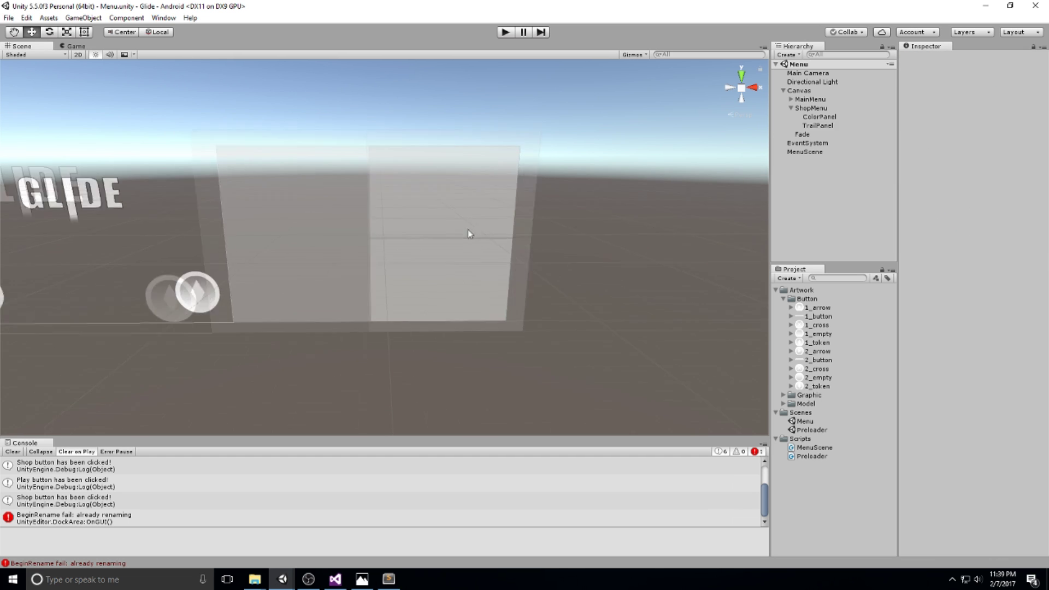
scroll(469, 234, "up", 8)
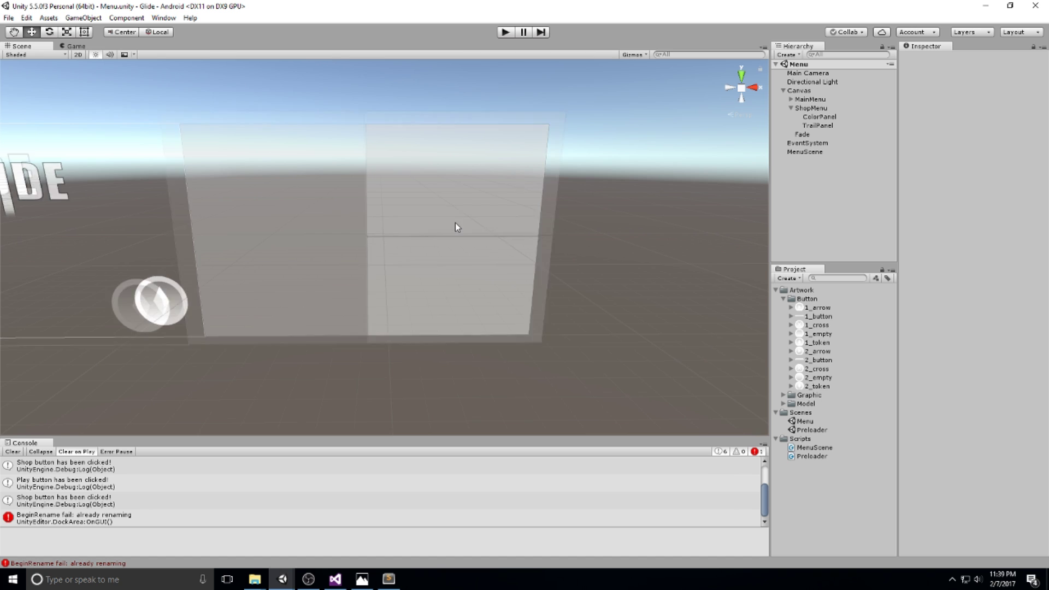
scroll(458, 263, "down", 8)
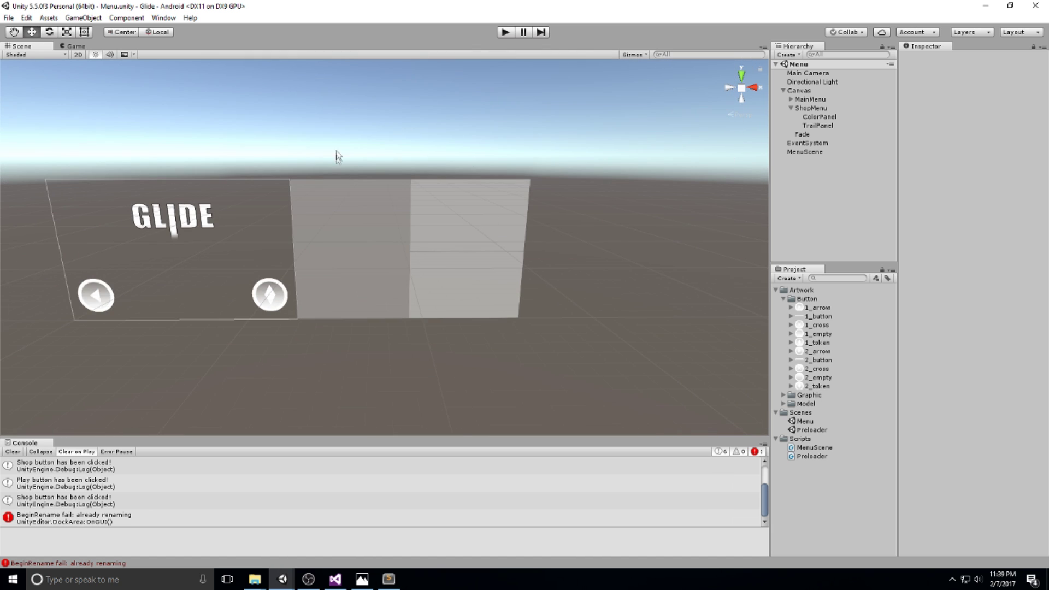
left_click_drag(303, 144, 400, 348)
left_click_drag(561, 241, 551, 243)
left_click_drag(520, 335, 414, 257)
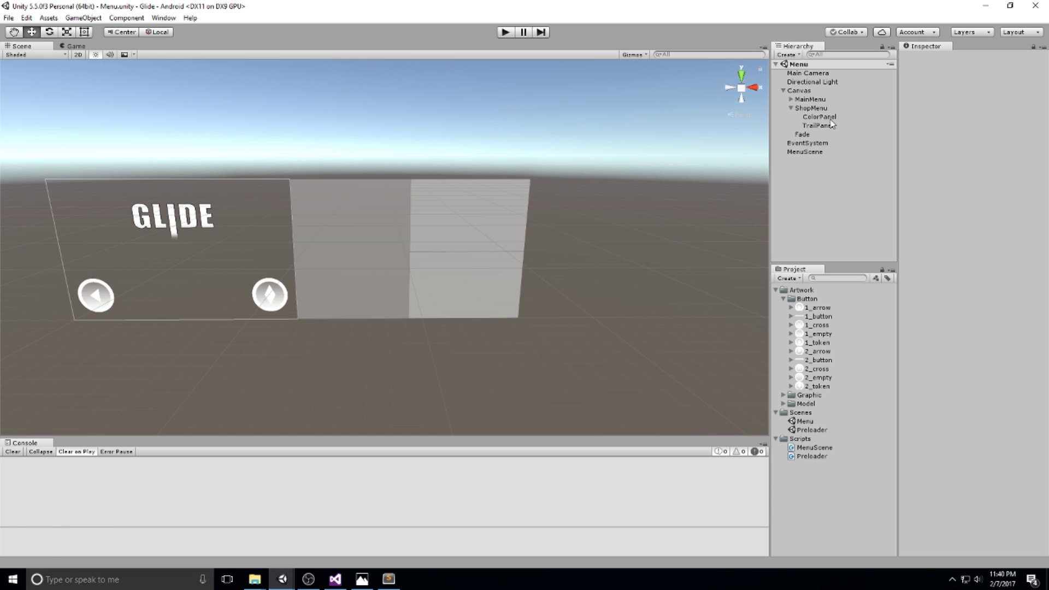
left_click(828, 117)
- Create a UI Button inside ColorPanel and name it Color
right_click(829, 117)
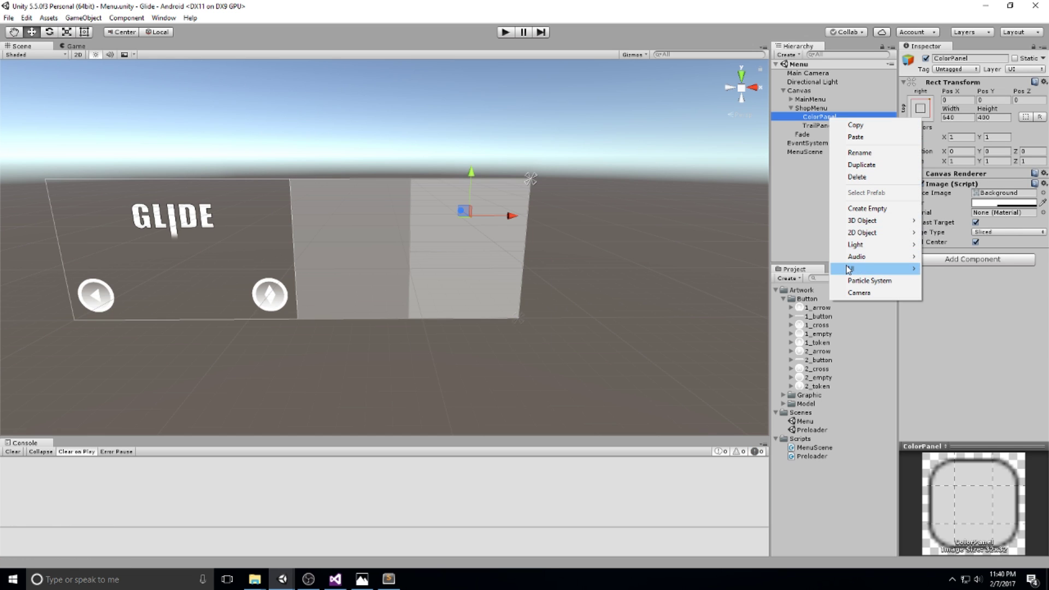
mouse_move(849, 269)
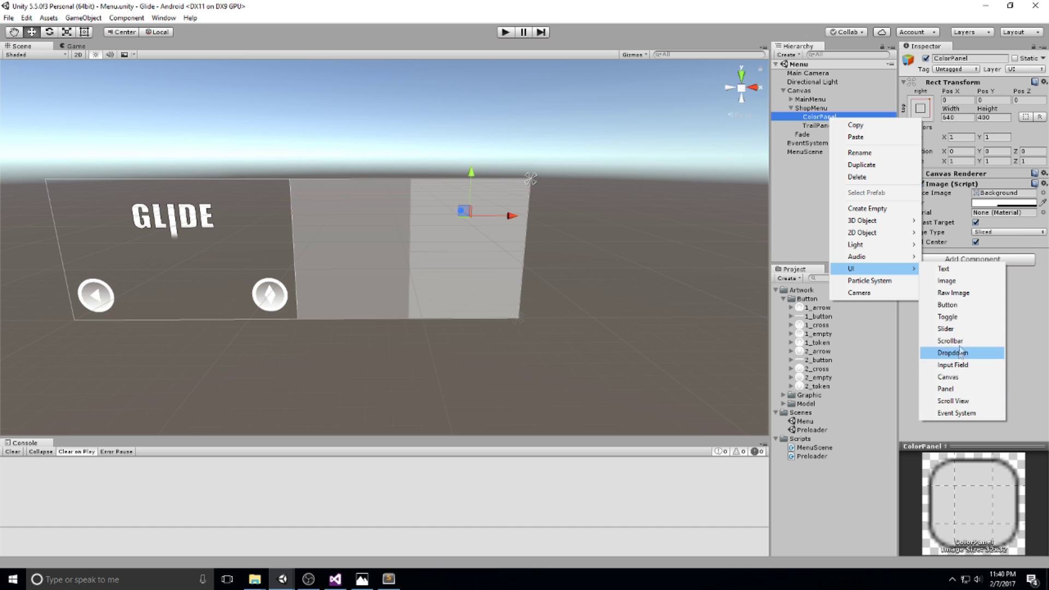
left_click(947, 305)
left_click(829, 126)
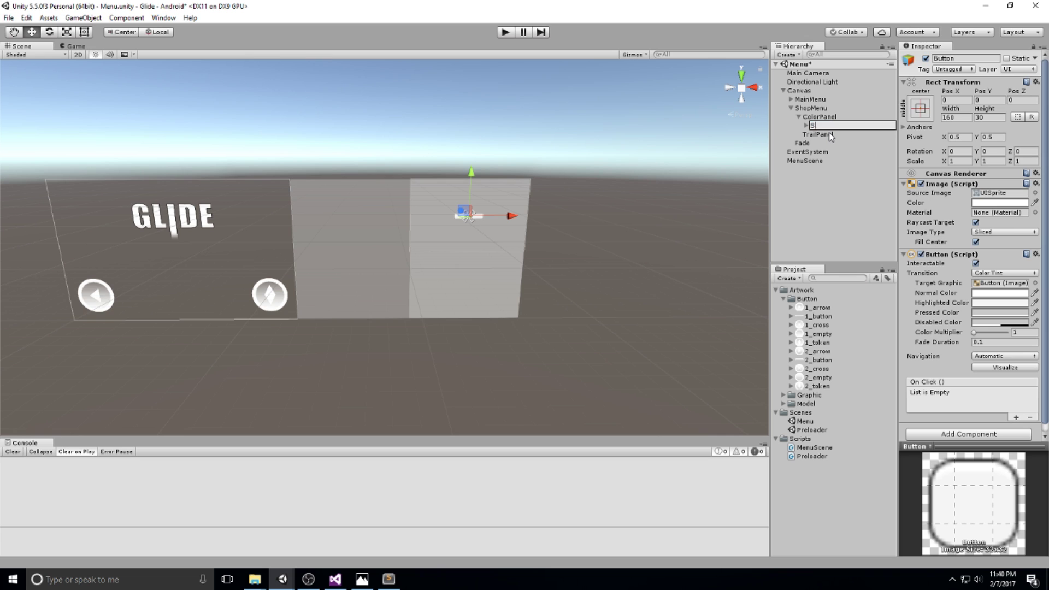
key("Return")
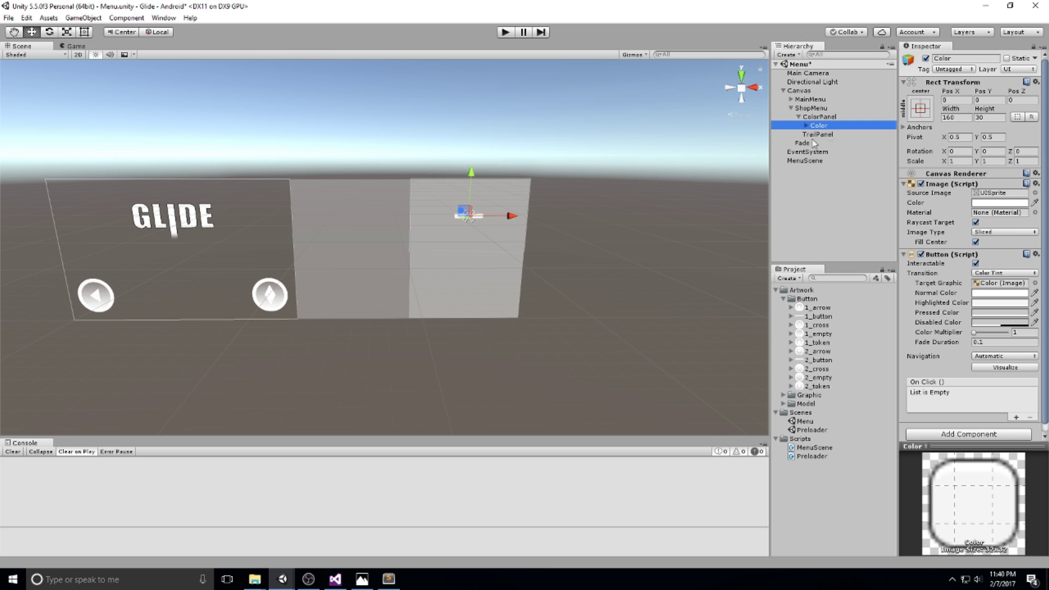
- Delete the Color button's Text child, leaving an unlabelled button
scroll(556, 143, "up", 2)
scroll(521, 170, "up", 2)
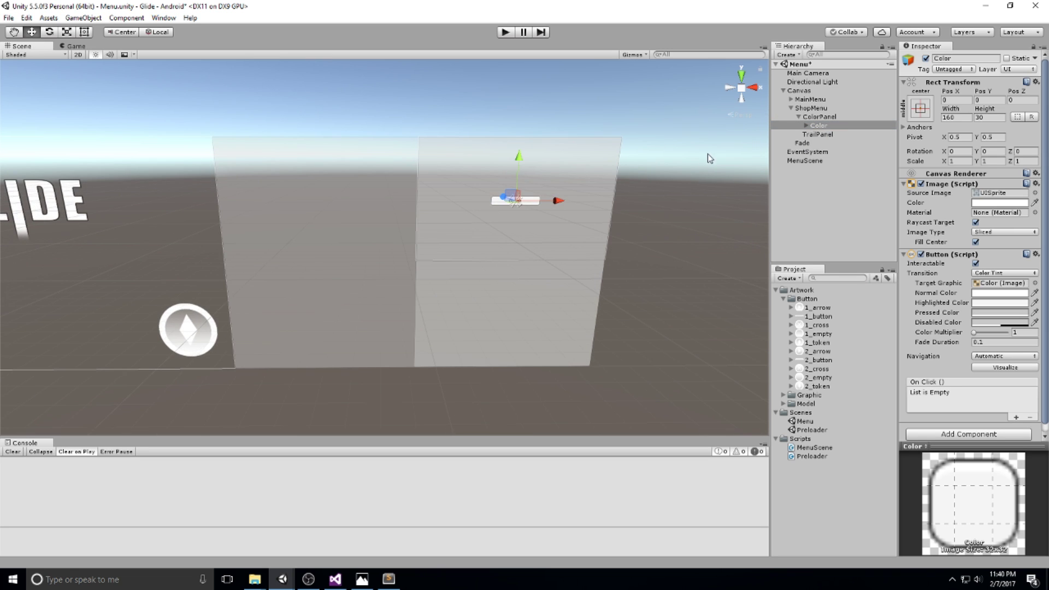
scroll(693, 165, "up", 4)
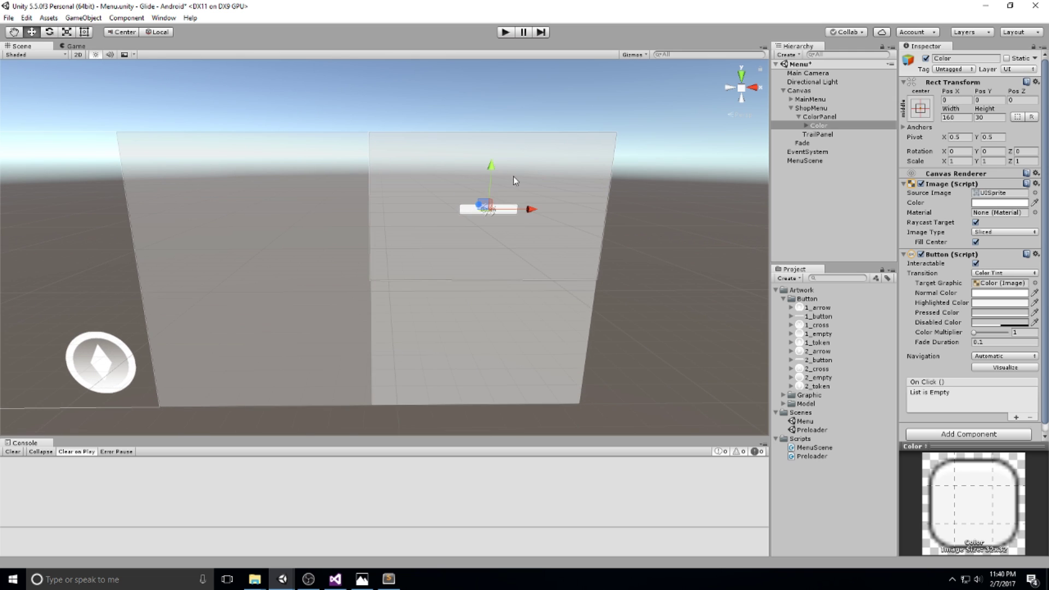
left_click(807, 126)
left_click(824, 134)
key("Delete")
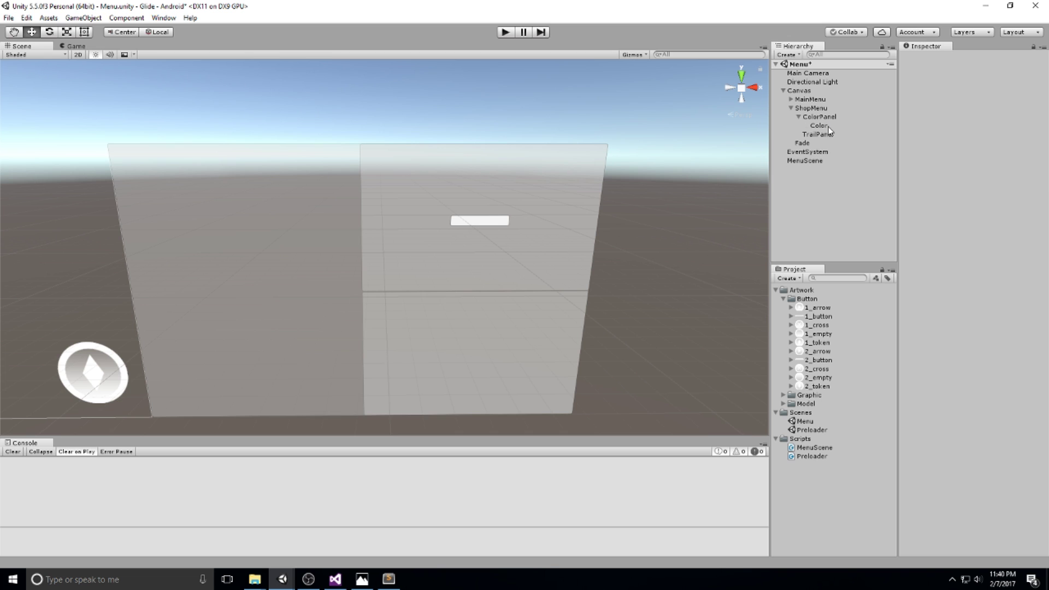
left_click(820, 125)
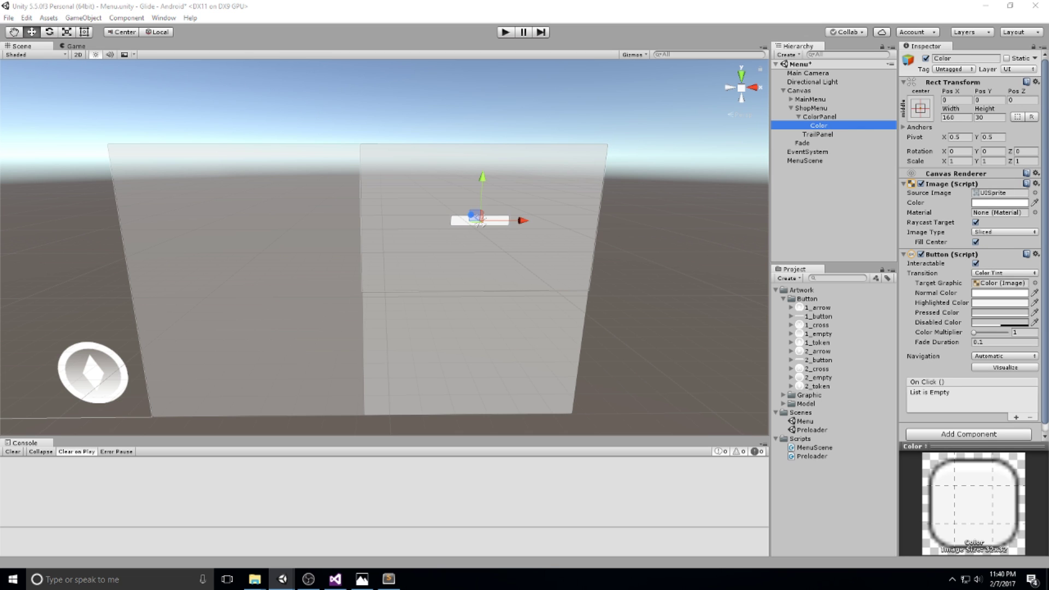
left_click(834, 118)
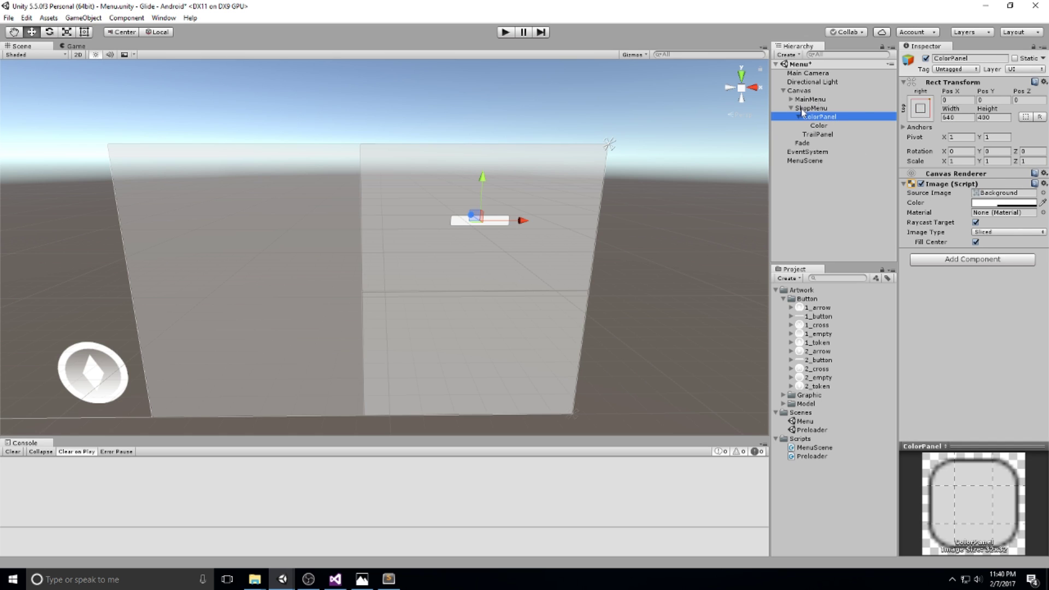
- Add a Grid Layout Group component to ColorPanel
left_click(944, 261)
type("Grid")
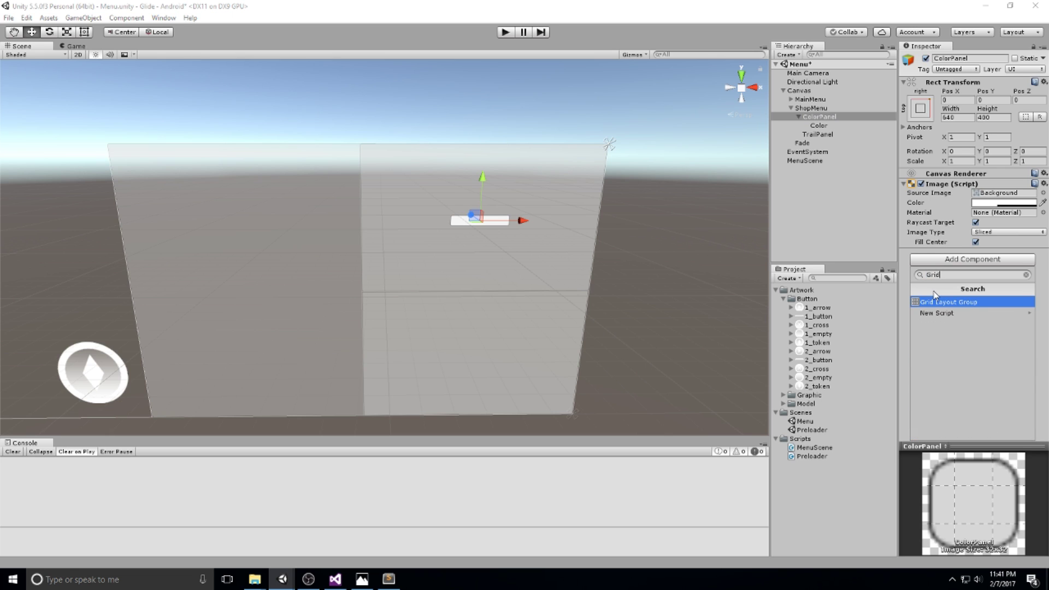
key("Return")
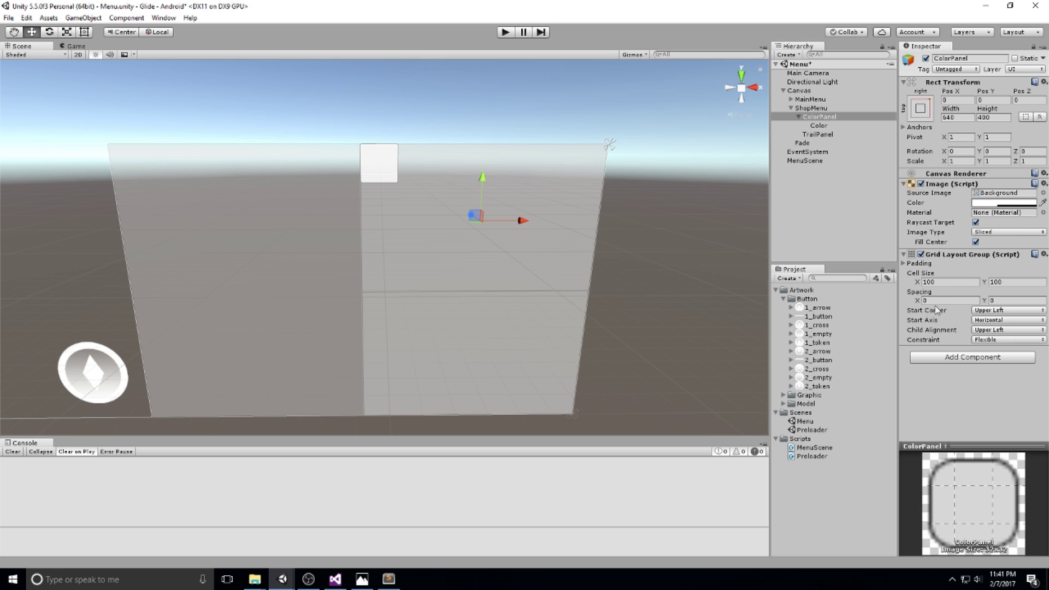
- Set grid spacing X and Y to 10, save, and duplicate the Color button
left_click(942, 303)
type("10")
key("Tab")
type("10")
key("ctrl+s")
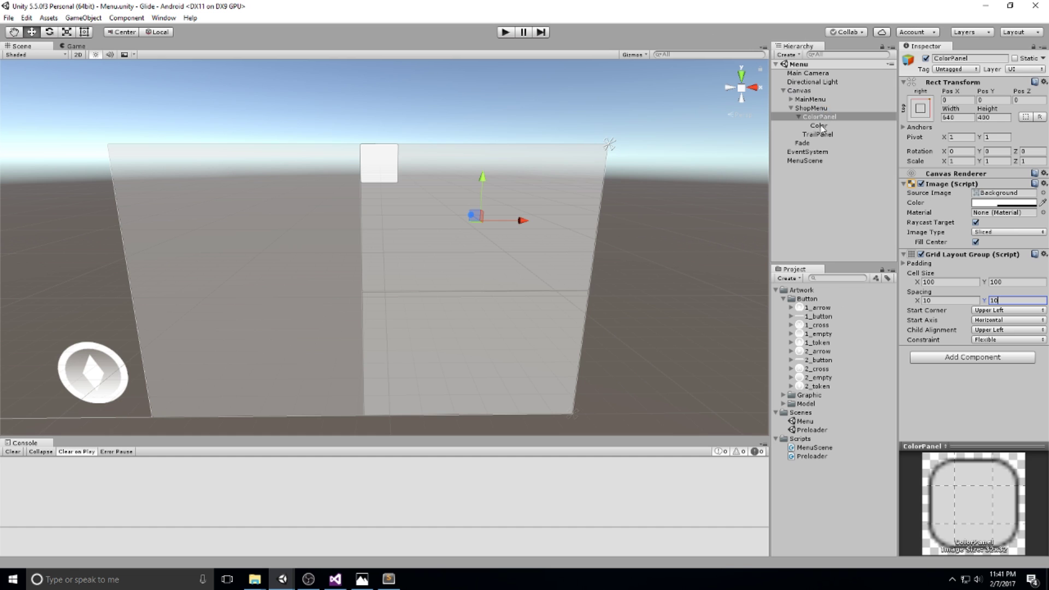
left_click(822, 128)
key("ctrl+d")
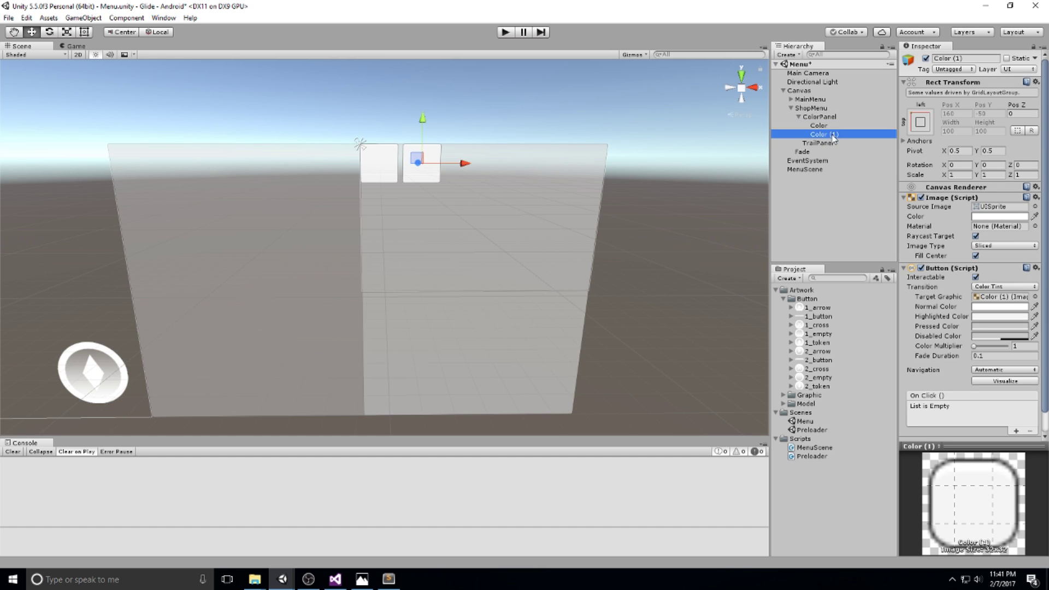